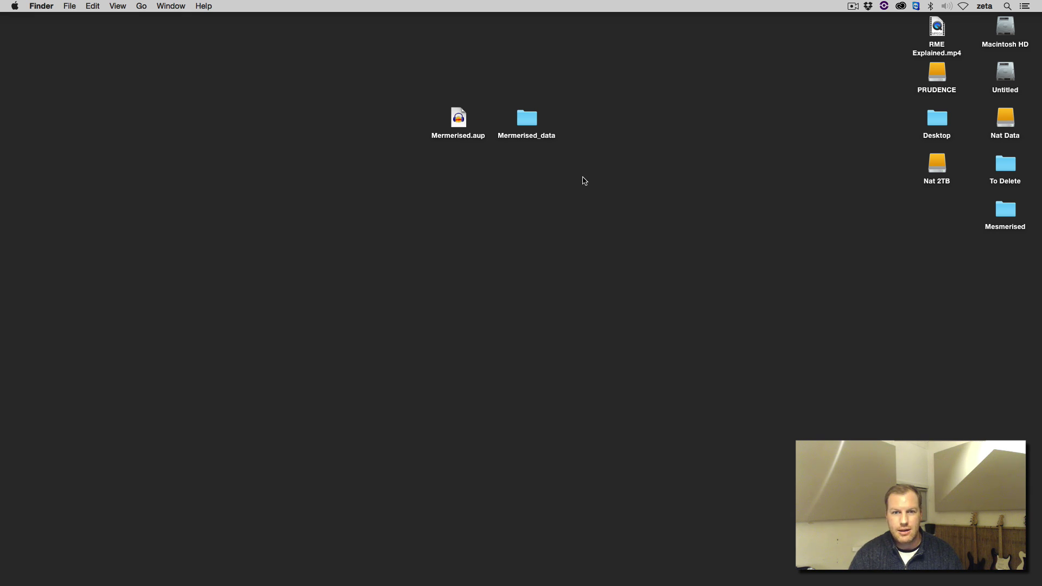
Step: Move both Mermerised desktop items lower, then back up the desktop
{"action": "left_click_drag", "start_coordinate": [584, 181], "coordinate": [402, 91]}
{"action": "left_click", "coordinate": [426, 92]}
{"action": "left_click_drag", "start_coordinate": [591, 170], "coordinate": [558, 197]}
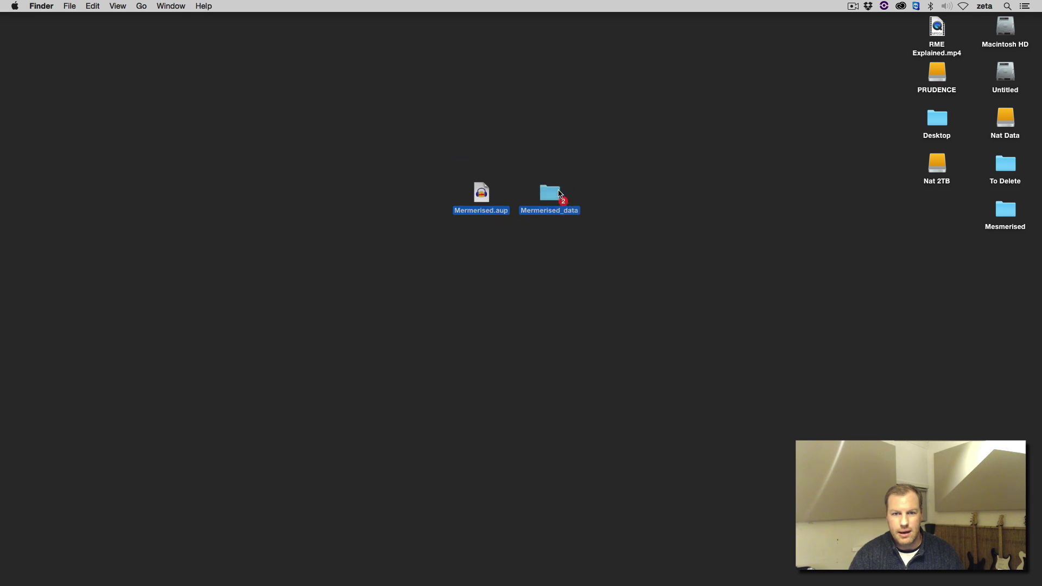
{"action": "left_click", "coordinate": [593, 178]}
{"action": "left_click_drag", "start_coordinate": [564, 254], "coordinate": [437, 202]}
{"action": "left_click_drag", "start_coordinate": [524, 209], "coordinate": [537, 162]}
{"action": "left_click", "coordinate": [632, 189]}
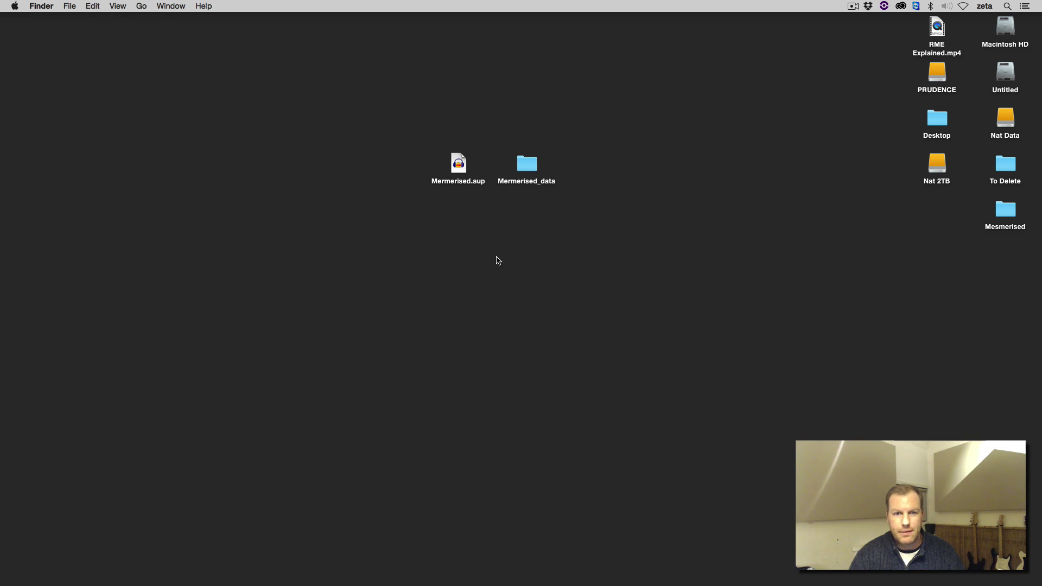
Step: Nudge Mermerised.aup higher and check the Mermerised_data folder beside it
{"action": "mouse_move", "coordinate": [459, 164]}
{"action": "left_mouse_down"}
{"action": "mouse_move", "coordinate": [441, 105]}
{"action": "mouse_move", "coordinate": [466, 138]}
{"action": "mouse_move", "coordinate": [466, 173]}
{"action": "left_mouse_up"}
{"action": "left_click", "coordinate": [473, 205]}
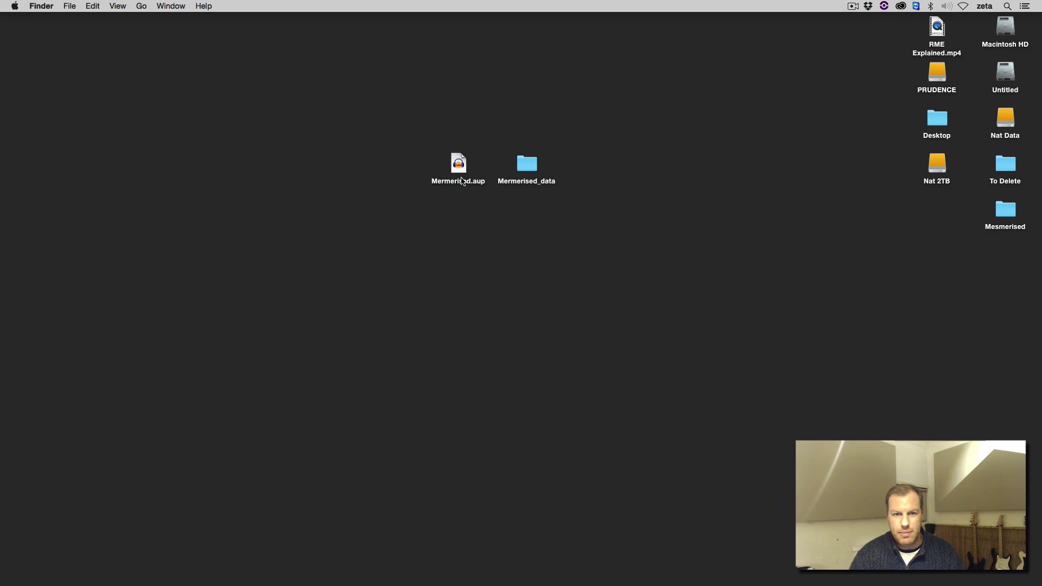
{"action": "left_click", "coordinate": [462, 180]}
{"action": "left_click", "coordinate": [458, 241]}
{"action": "left_click_drag", "start_coordinate": [531, 164], "coordinate": [551, 197]}
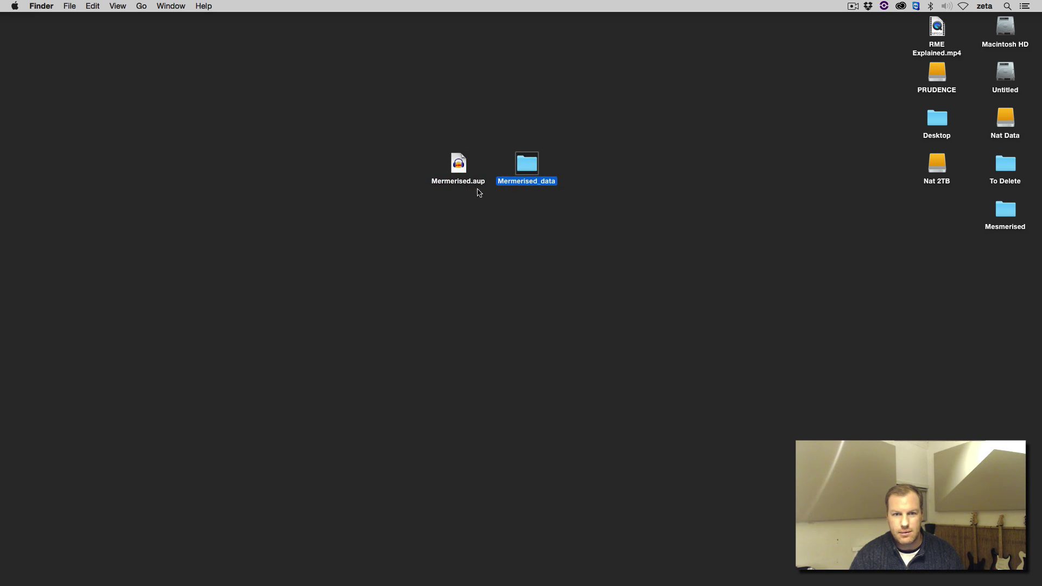
{"action": "left_click", "coordinate": [601, 190]}
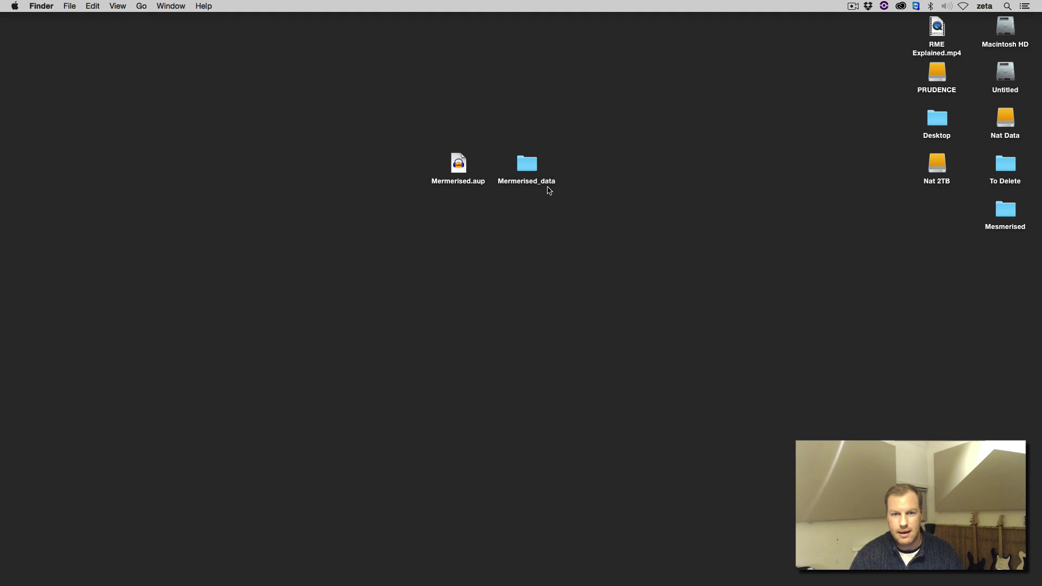
Step: Create a new untitled folder on the empty desktop below the Mermerised files and open it
{"action": "right_click", "coordinate": [556, 243]}
{"action": "left_click", "coordinate": [572, 245]}
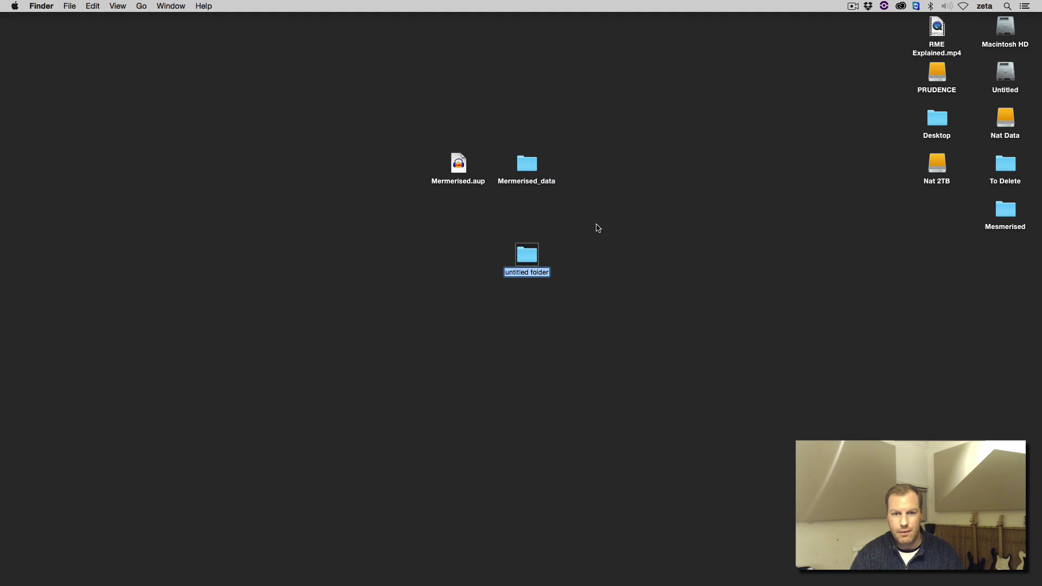
{"action": "left_click_drag", "start_coordinate": [597, 204], "coordinate": [525, 250]}
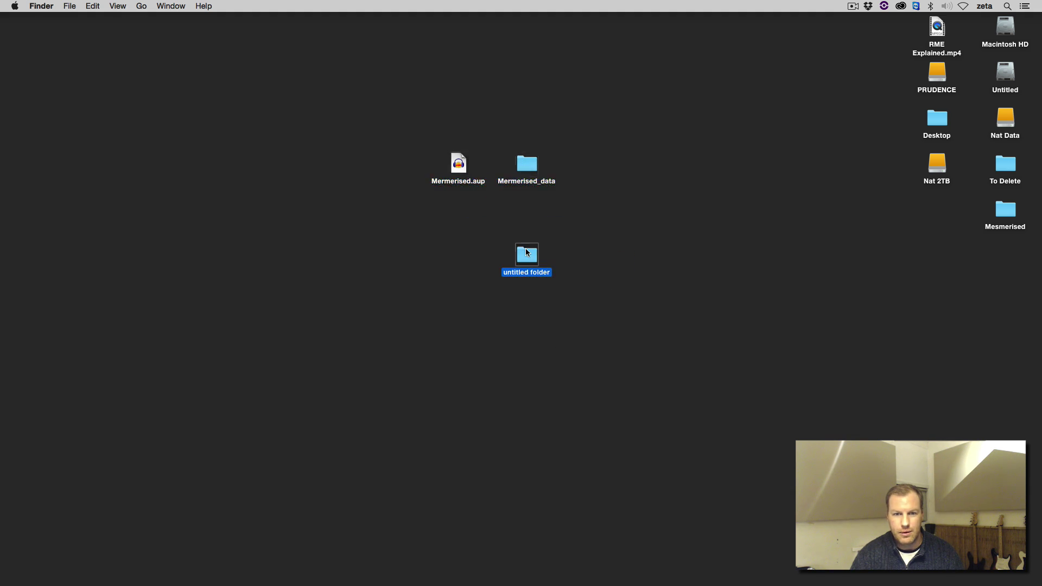
{"action": "double_click", "coordinate": [525, 251]}
Step: Open Mermerised.aup in Audacity and scroll through its tracks
{"action": "double_click", "coordinate": [477, 167]}
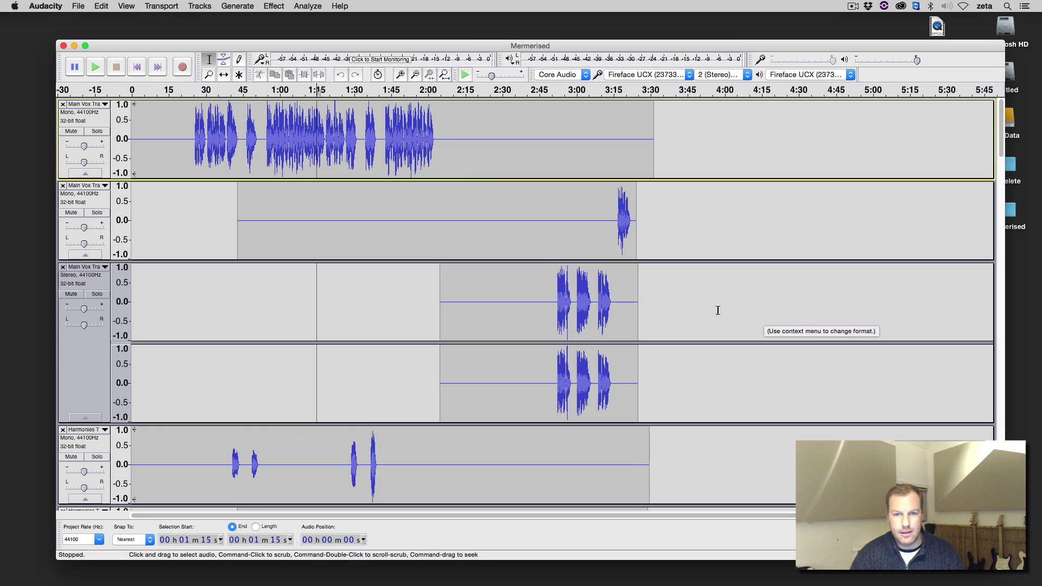
{"action": "scroll", "coordinate": [677, 324], "scroll_direction": "down", "scroll_amount": 10}
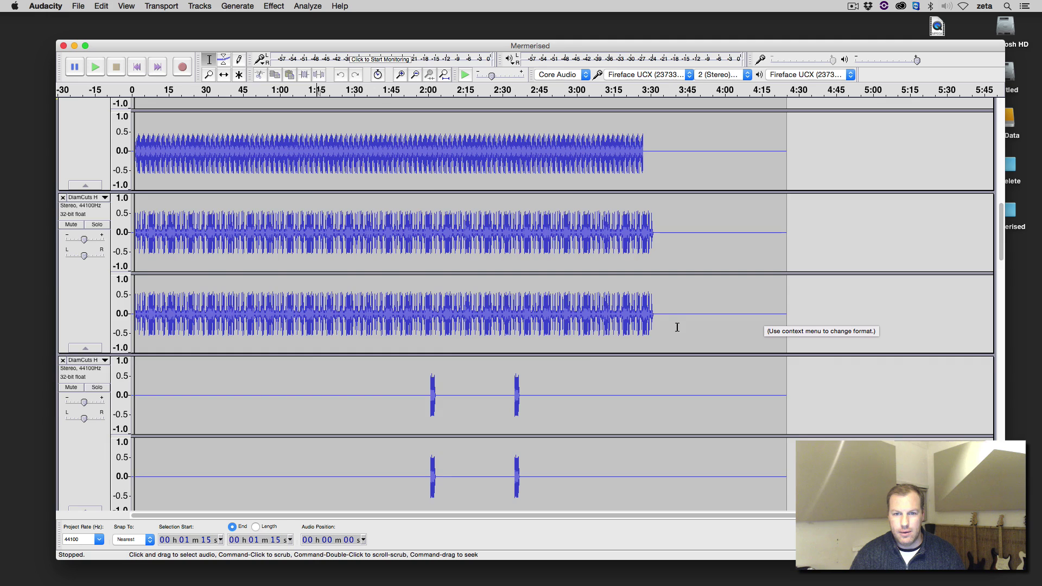
{"action": "scroll", "coordinate": [677, 326], "scroll_direction": "up", "scroll_amount": 10}
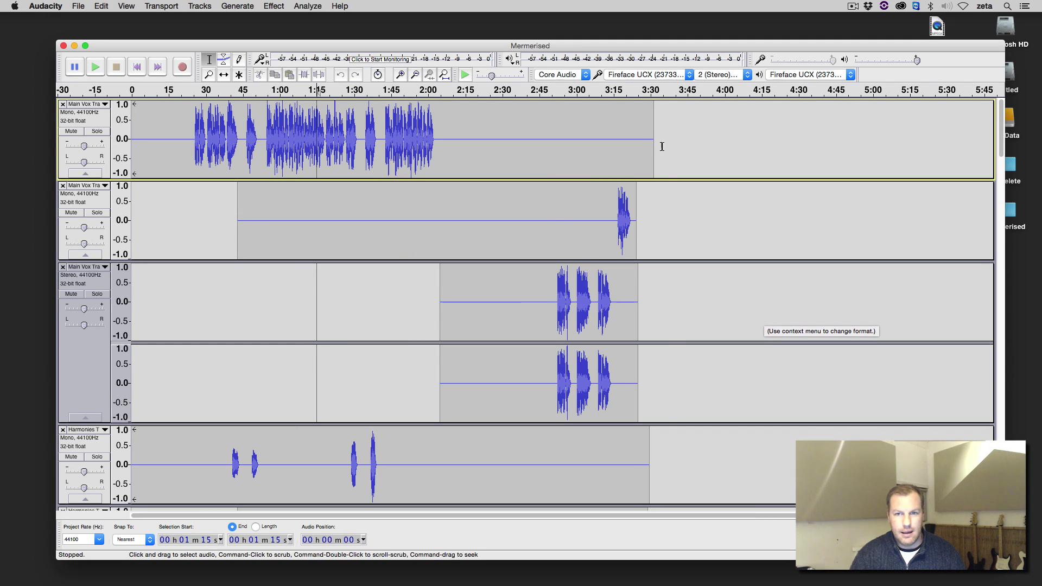
Step: Select all tracks, look at the File menu's export commands, then clear the selection
{"action": "left_click", "coordinate": [668, 133]}
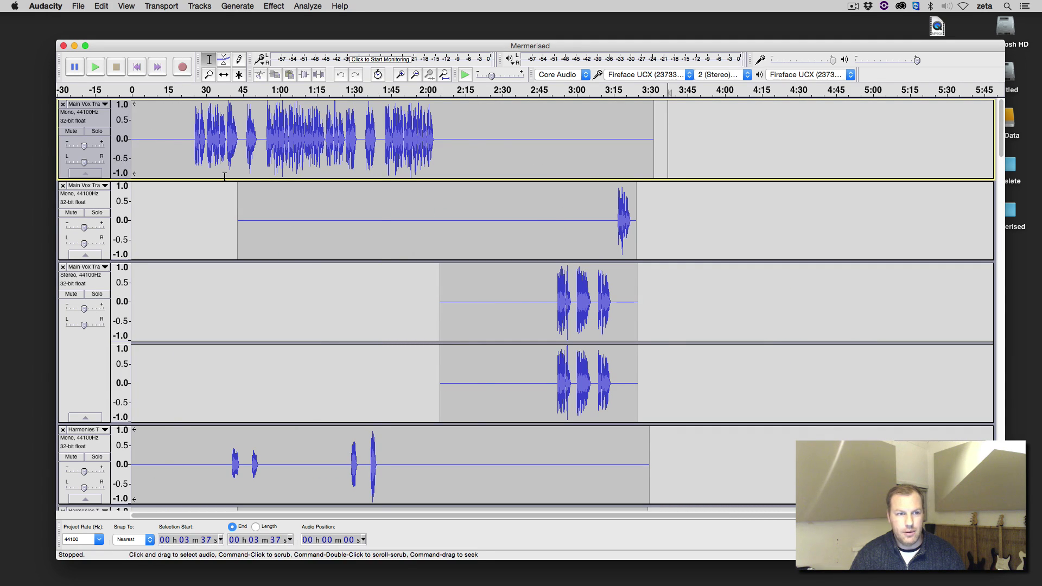
{"action": "key", "text": "super+a"}
{"action": "left_click", "coordinate": [83, 7]}
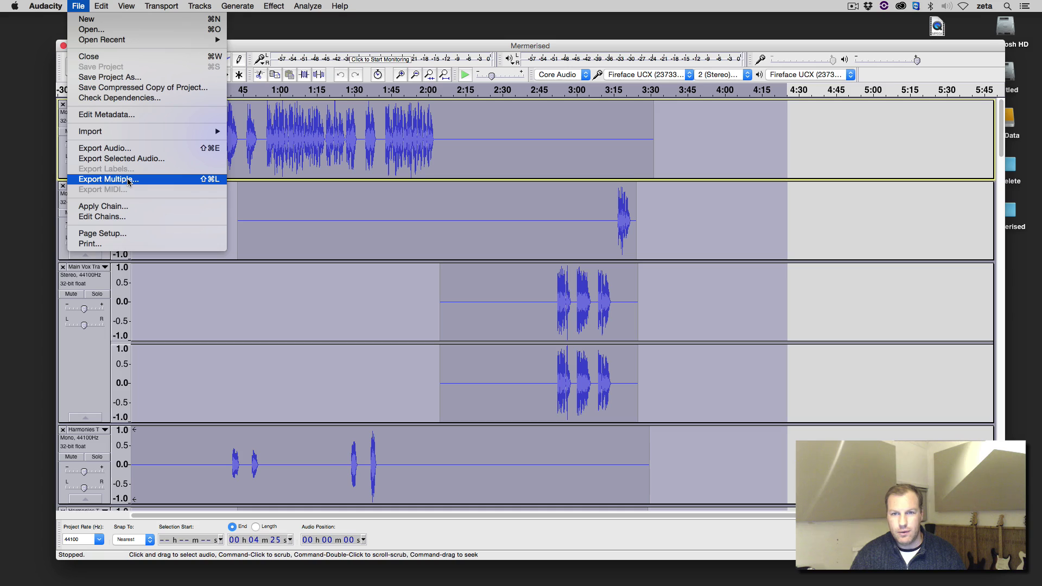
{"action": "left_click", "coordinate": [185, 32]}
{"action": "left_click", "coordinate": [252, 95]}
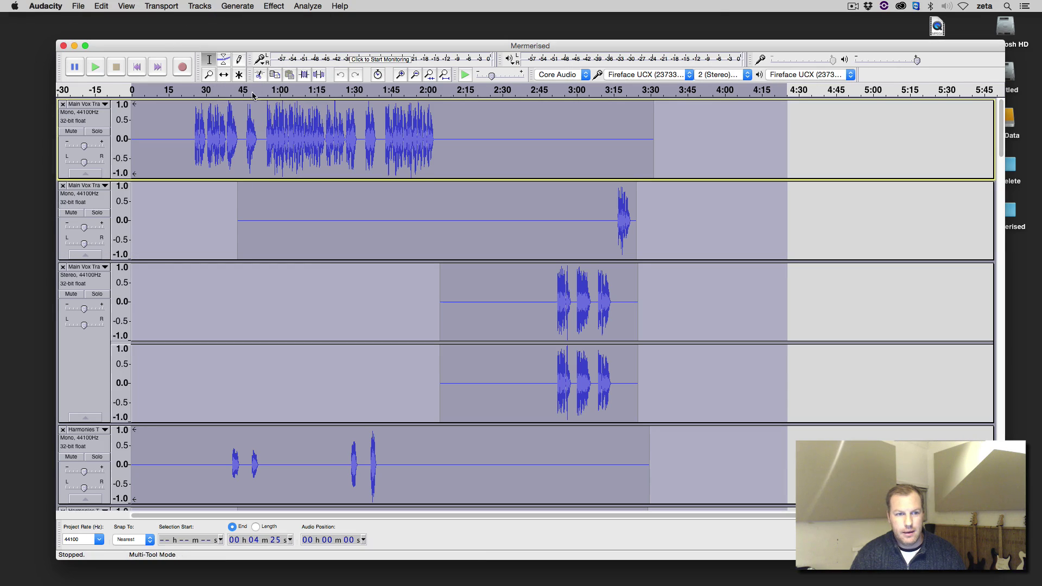
{"action": "left_click", "coordinate": [327, 281]}
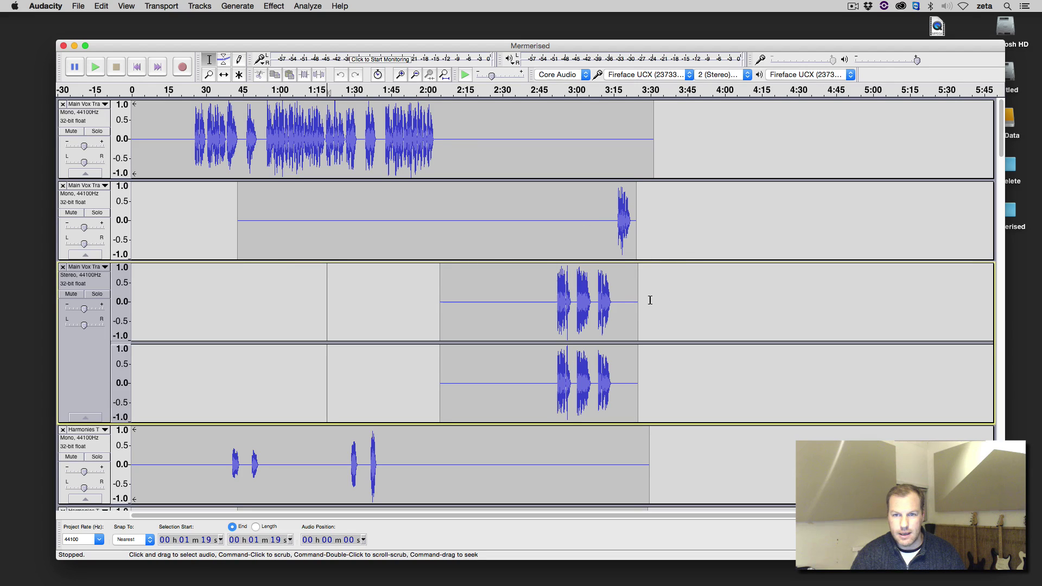
{"action": "scroll", "coordinate": [668, 306], "scroll_direction": "down", "scroll_amount": 10}
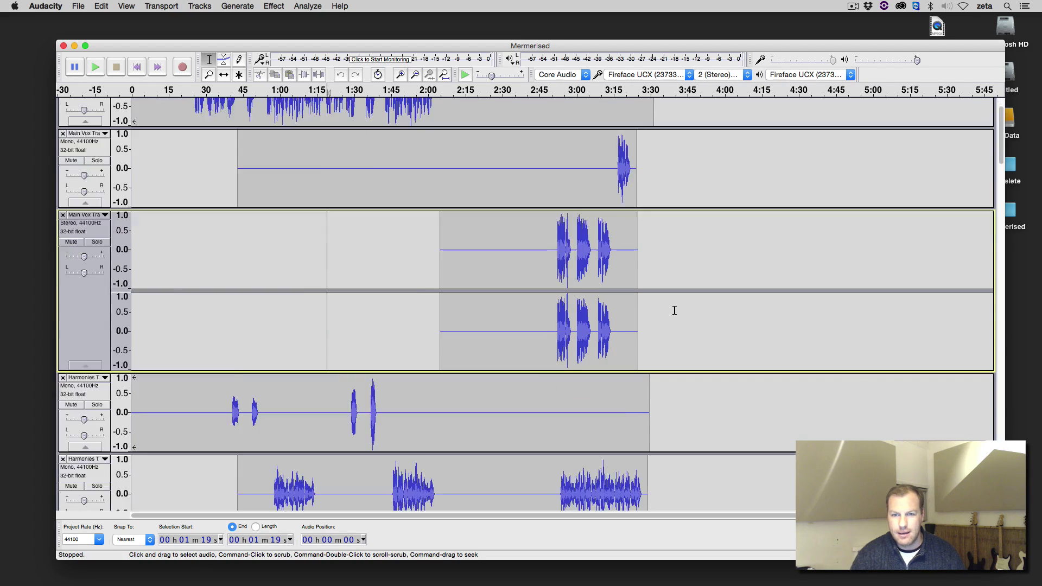
{"action": "scroll", "coordinate": [672, 317], "scroll_direction": "up", "scroll_amount": 15}
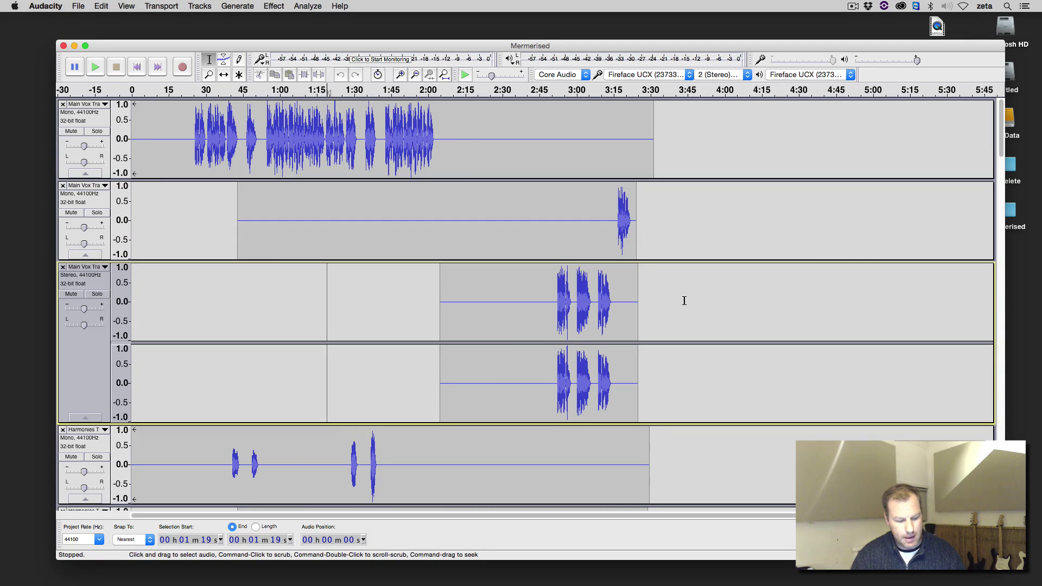
Step: Select all tracks, reposition the project window, and return the cursor to the start
{"action": "key", "text": "super+a"}
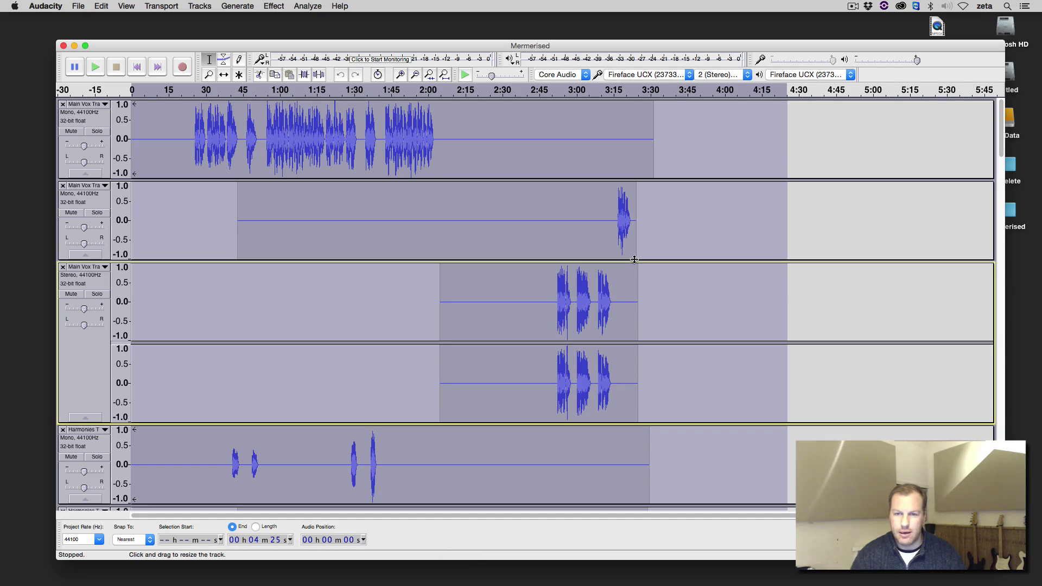
{"action": "left_click_drag", "start_coordinate": [574, 48], "coordinate": [536, 32]}
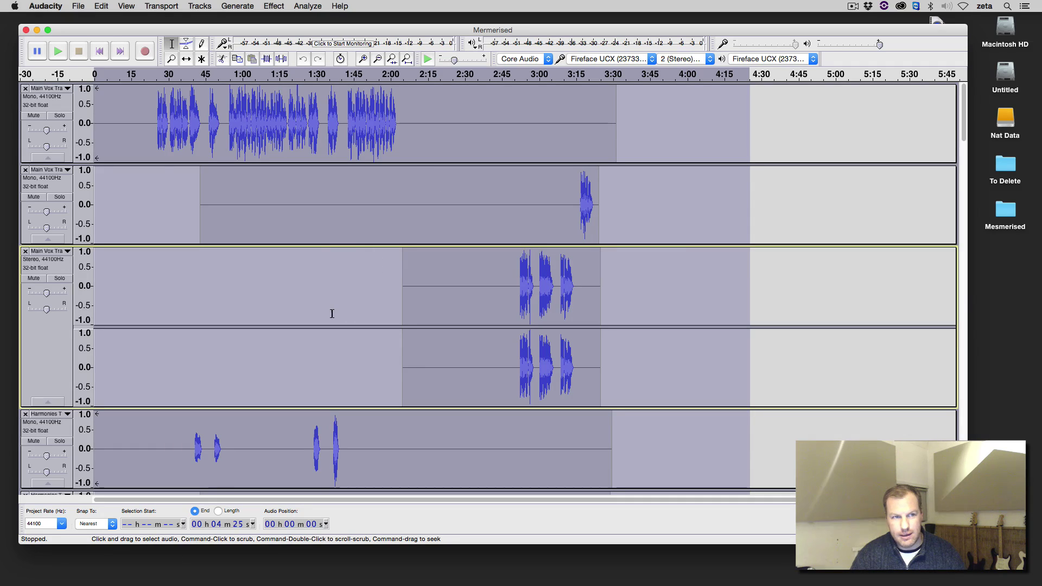
{"action": "left_click", "coordinate": [100, 52]}
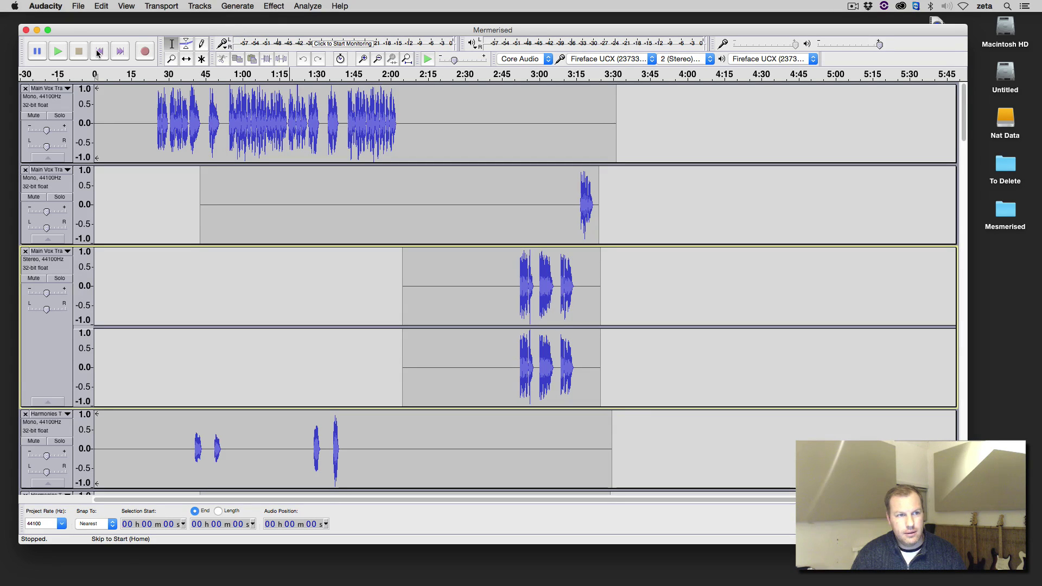
Step: Generate a 0.001-second silence at the start, with duration shown in seconds
{"action": "left_click", "coordinate": [246, 7]}
{"action": "left_click", "coordinate": [244, 66]}
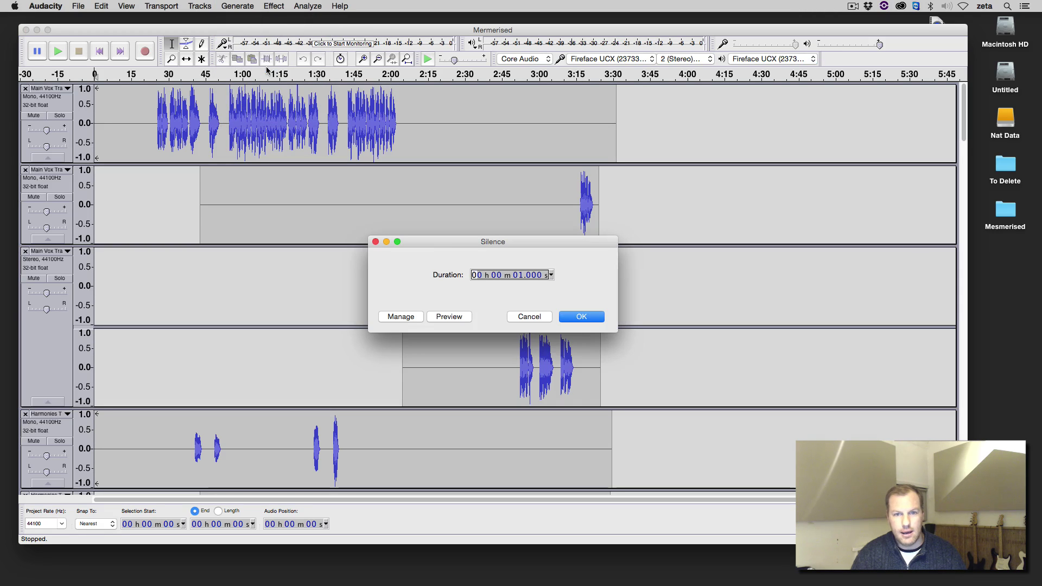
{"action": "left_click", "coordinate": [551, 275]}
{"action": "left_click", "coordinate": [522, 270]}
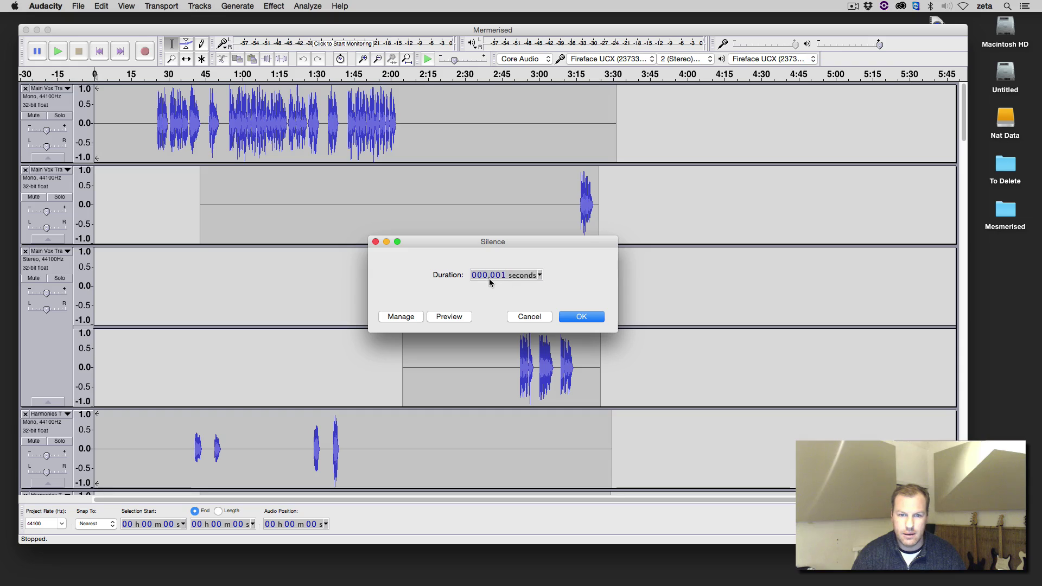
{"action": "left_click", "coordinate": [583, 319]}
{"action": "left_click", "coordinate": [114, 291]}
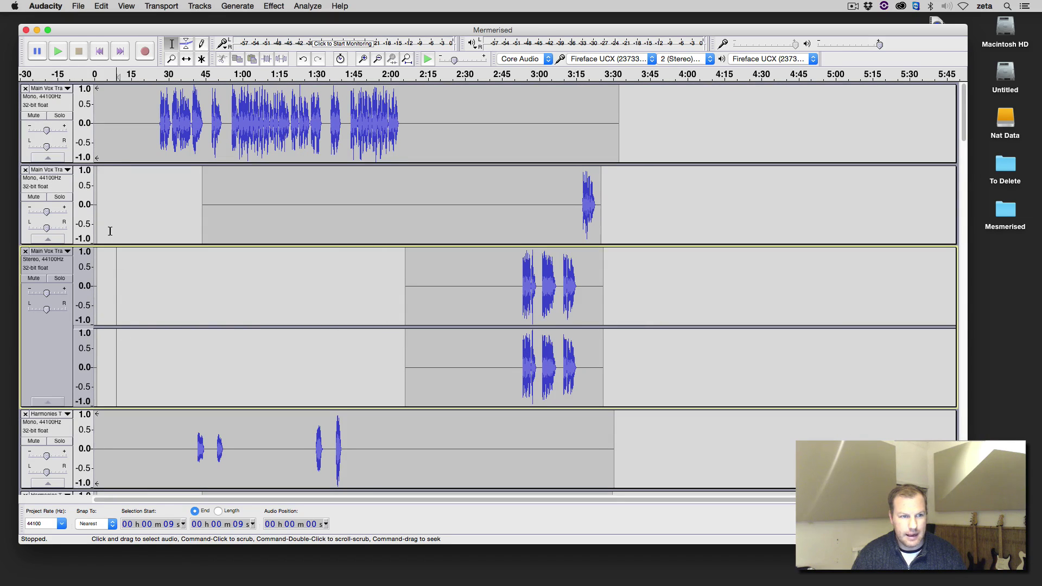
Step: Select the stereo Main Vox track from 0:00 to 3:33 and join its clips into one
{"action": "scroll", "coordinate": [109, 231], "scroll_direction": "down", "scroll_amount": 10}
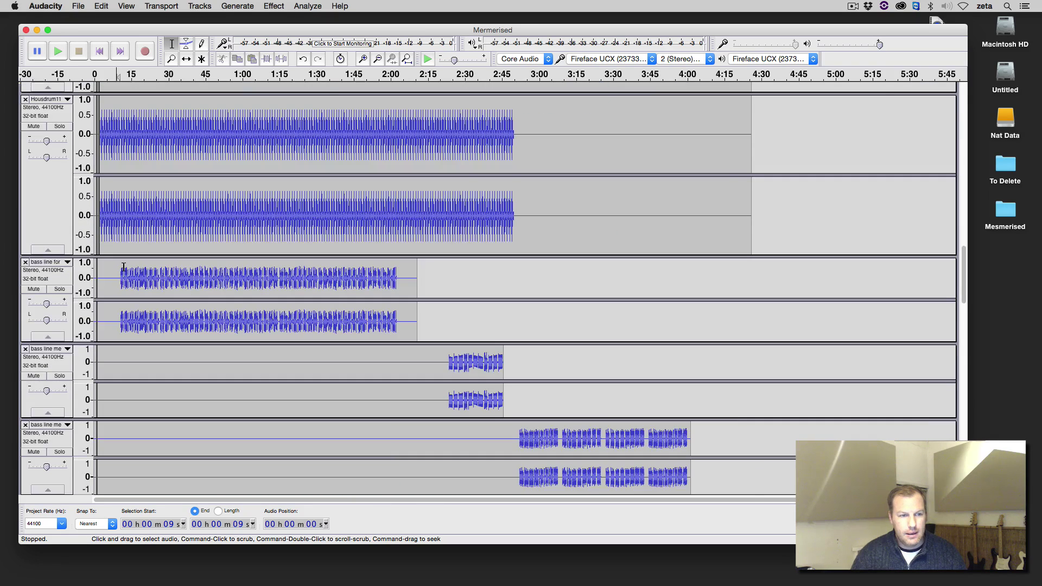
{"action": "scroll", "coordinate": [123, 267], "scroll_direction": "down", "scroll_amount": 10}
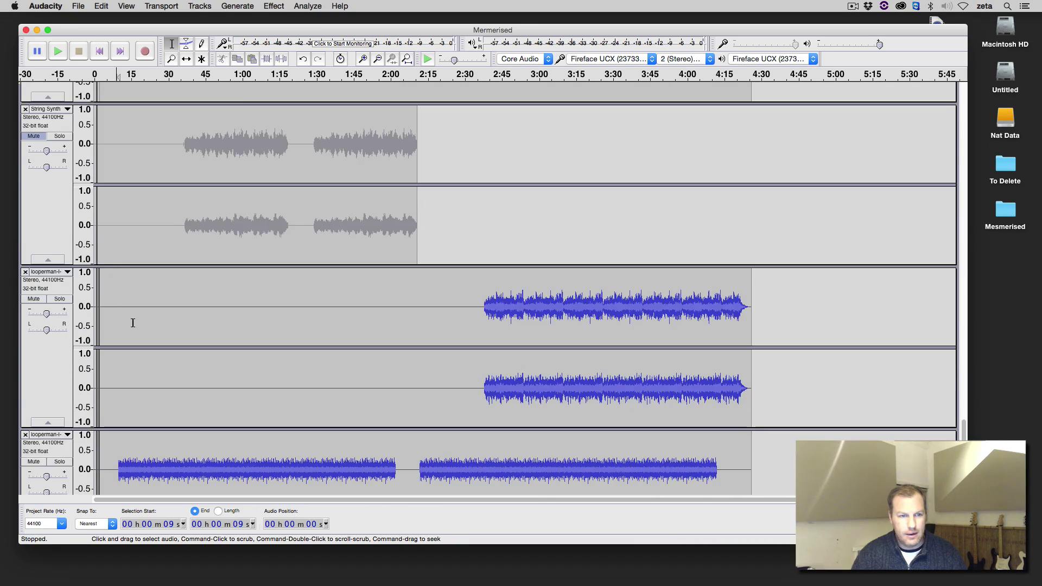
{"action": "scroll", "coordinate": [132, 323], "scroll_direction": "down", "scroll_amount": 2}
{"action": "scroll", "coordinate": [133, 331], "scroll_direction": "up", "scroll_amount": 10}
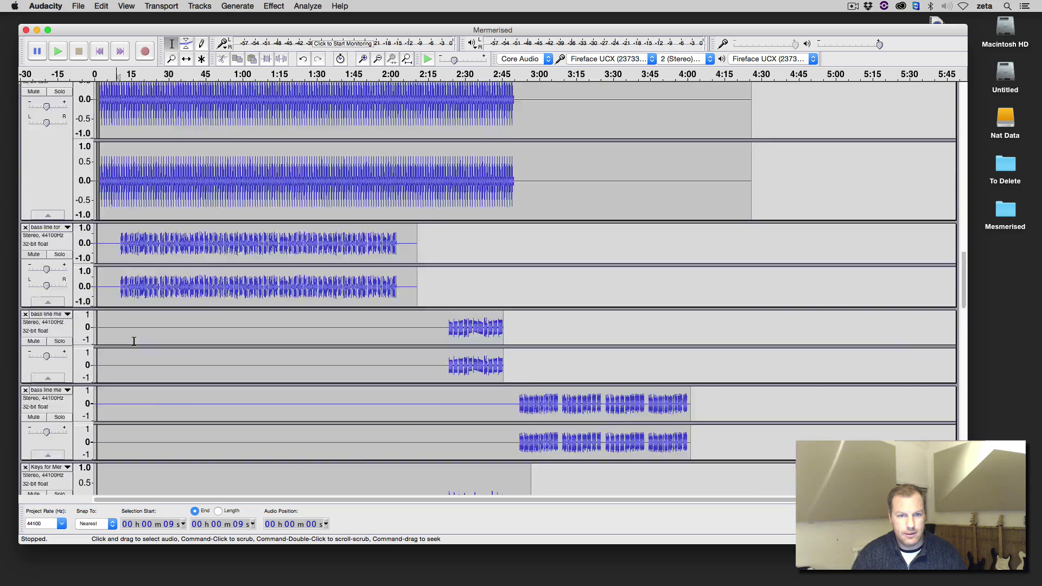
{"action": "scroll", "coordinate": [133, 340], "scroll_direction": "up", "scroll_amount": 10}
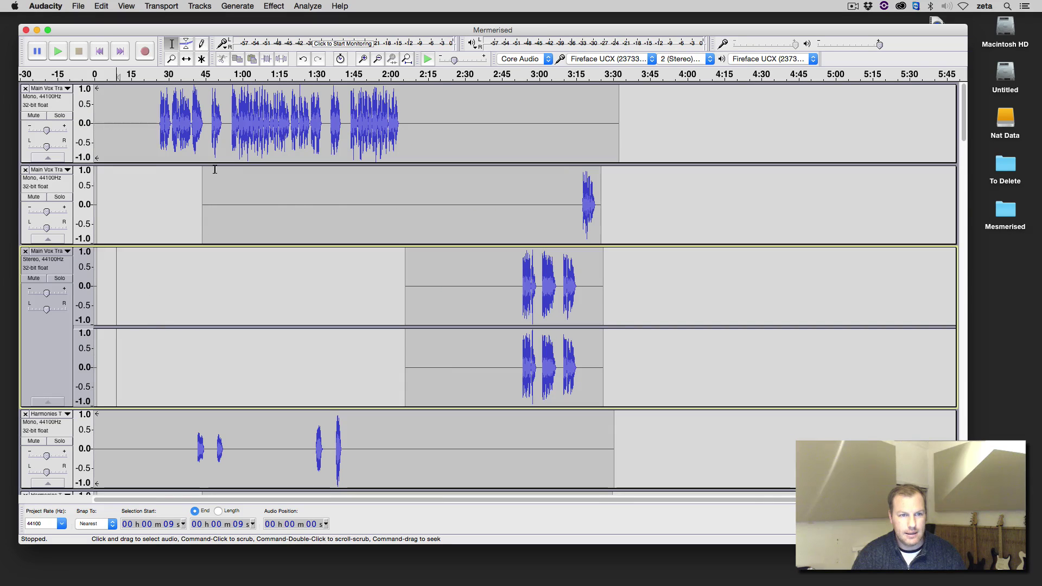
{"action": "left_click_drag", "start_coordinate": [619, 180], "coordinate": [90, 179]}
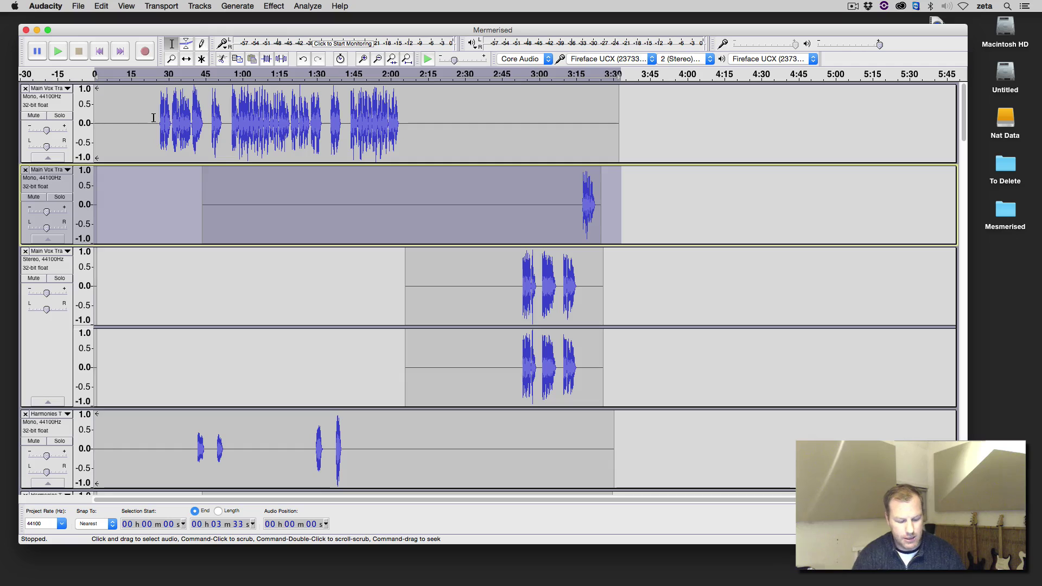
{"action": "left_click", "coordinate": [351, 286]}
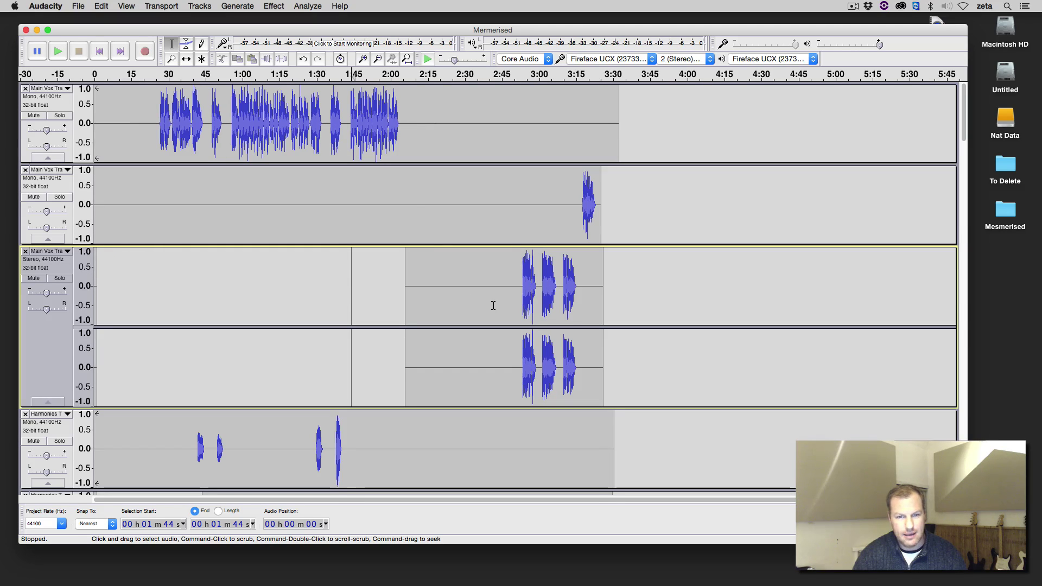
{"action": "left_click_drag", "start_coordinate": [621, 272], "coordinate": [47, 258]}
{"action": "left_click", "coordinate": [101, 6]}
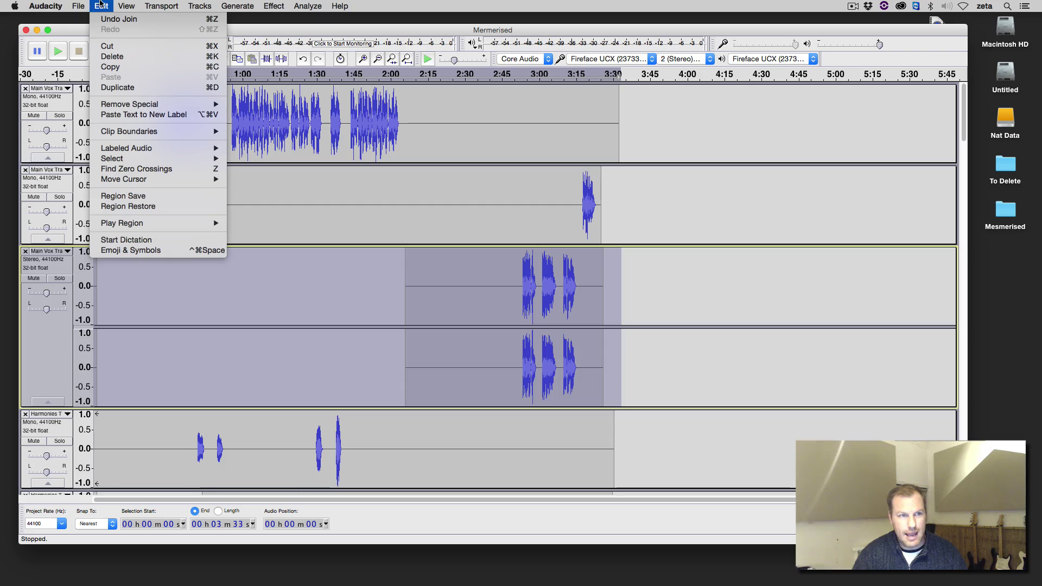
{"action": "mouse_move", "coordinate": [181, 131]}
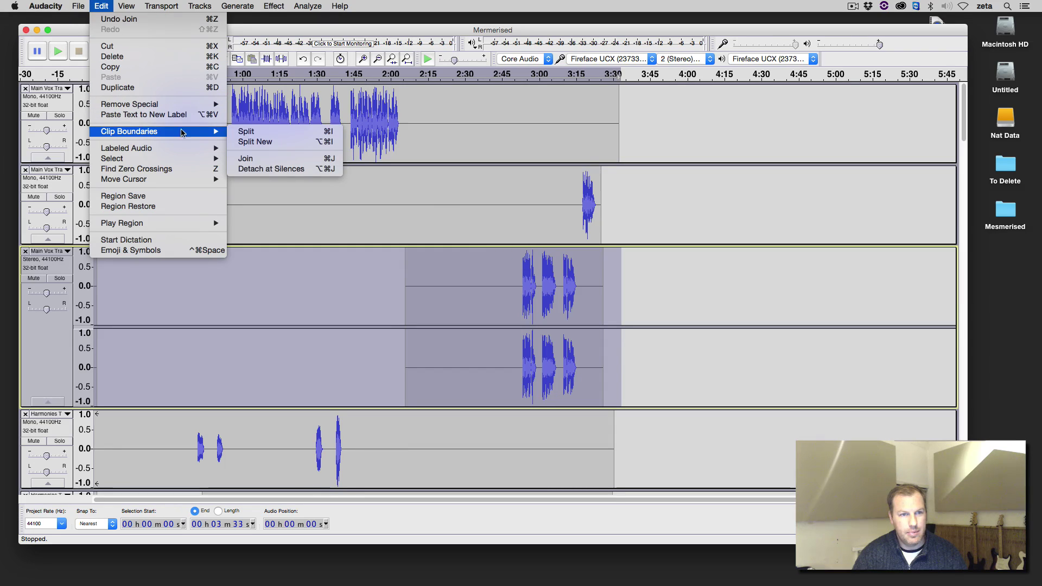
{"action": "left_click", "coordinate": [270, 158]}
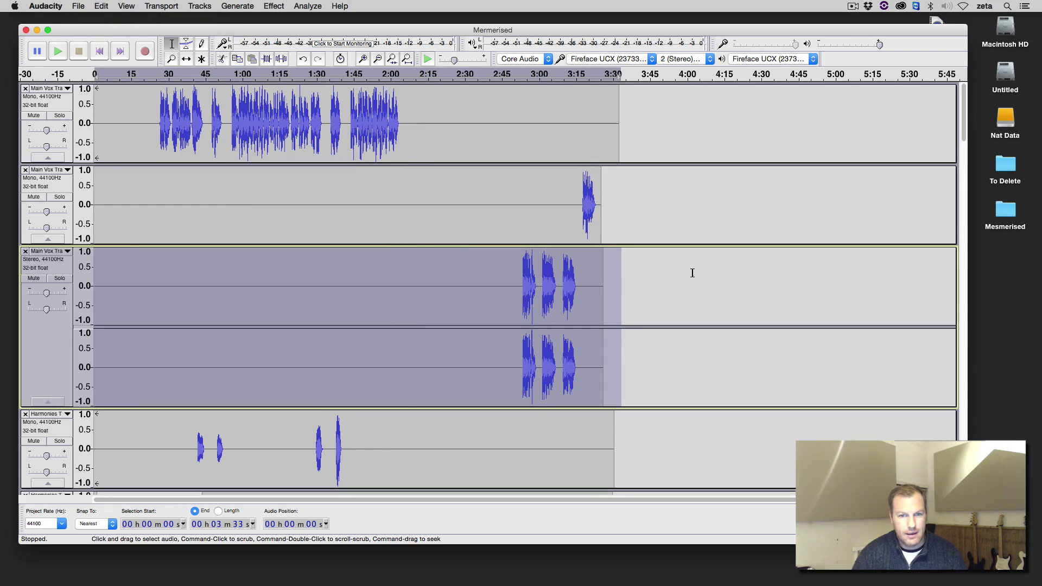
{"action": "left_click", "coordinate": [640, 272]}
Step: Select the second Harmonies track from 0:00 to 3:53, then clear the selection
{"action": "scroll", "coordinate": [638, 272], "scroll_direction": "down", "scroll_amount": 8}
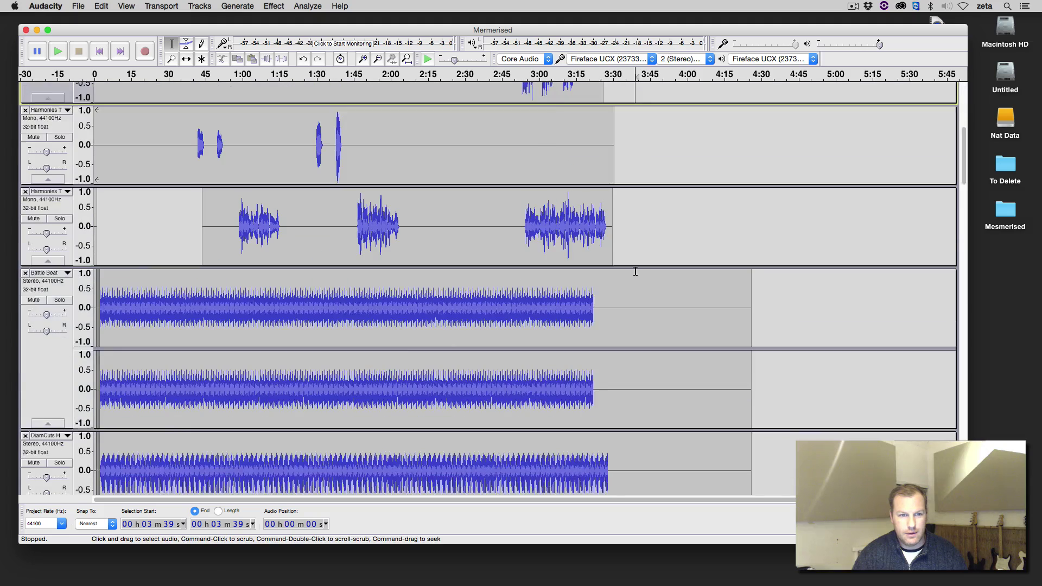
{"action": "left_click_drag", "start_coordinate": [668, 183], "coordinate": [76, 197]}
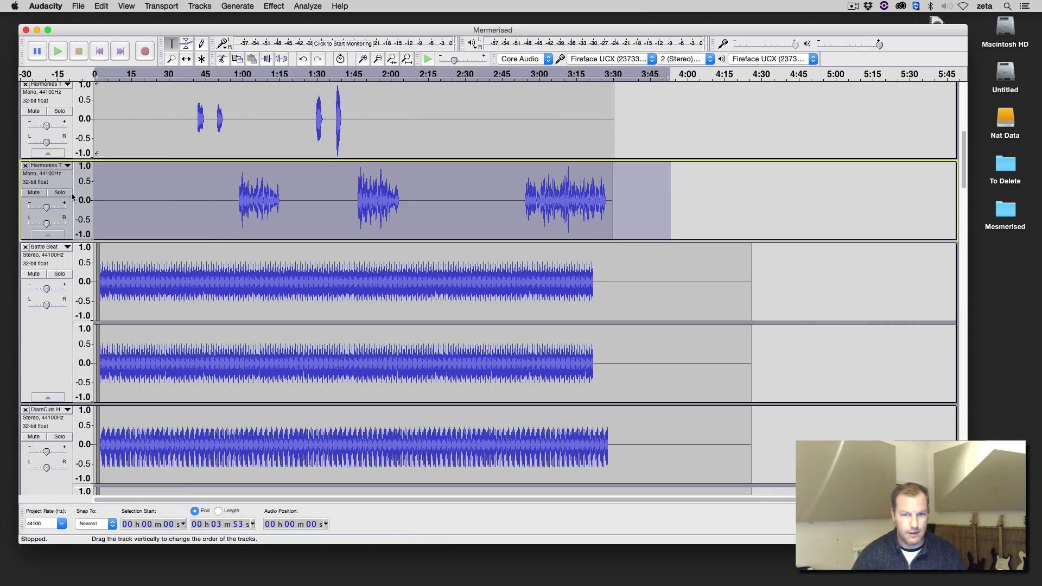
{"action": "left_click", "coordinate": [711, 137]}
{"action": "scroll", "coordinate": [705, 163], "scroll_direction": "up", "scroll_amount": 8}
Step: Select every track in the project with Cmd+A, from 0:00 to about 4:26
{"action": "scroll", "coordinate": [695, 175], "scroll_direction": "down", "scroll_amount": 15}
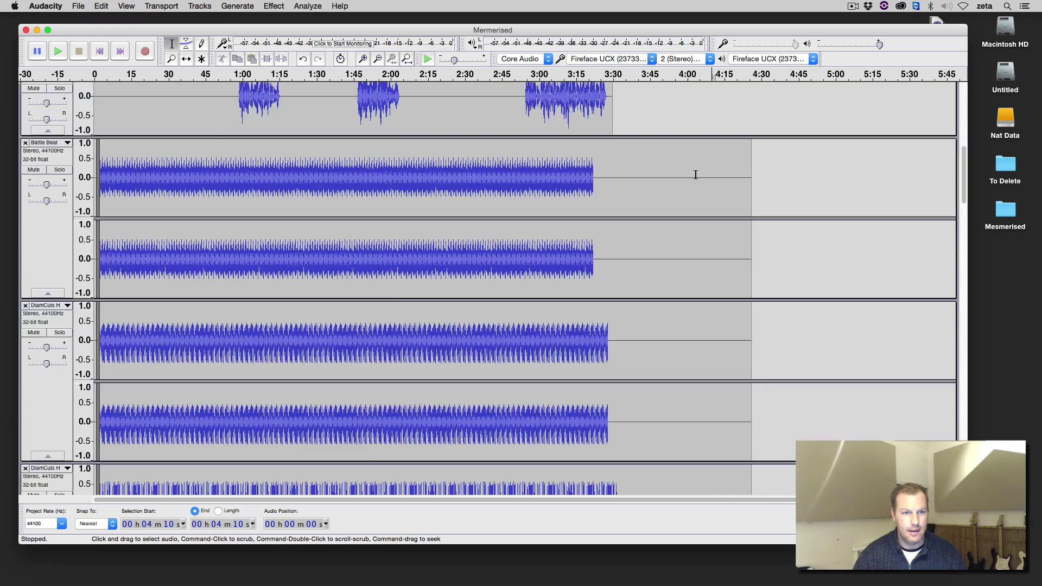
{"action": "scroll", "coordinate": [696, 178], "scroll_direction": "up", "scroll_amount": 15}
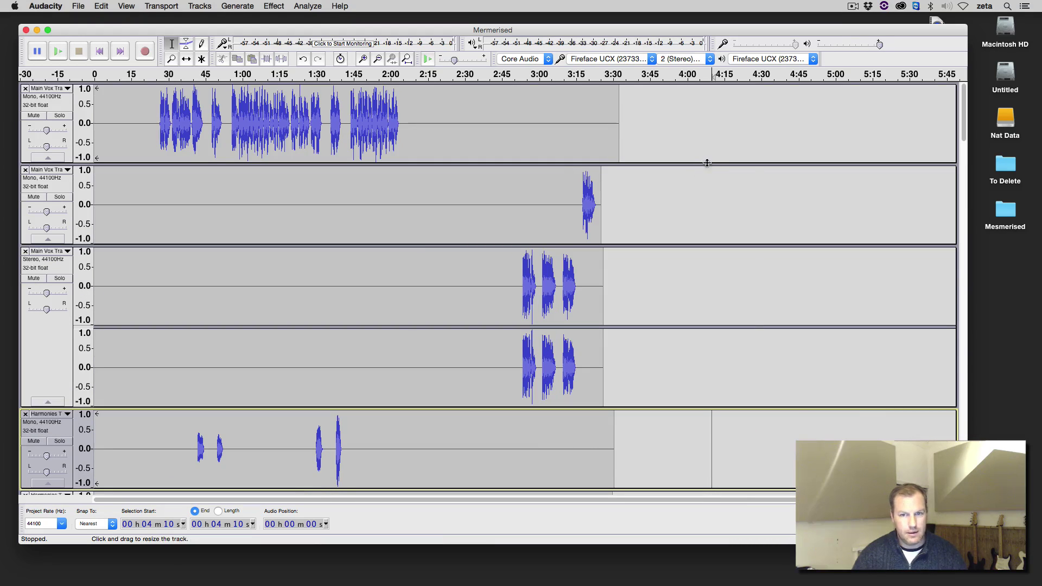
{"action": "key", "text": "super+a"}
{"action": "left_click", "coordinate": [77, 6]}
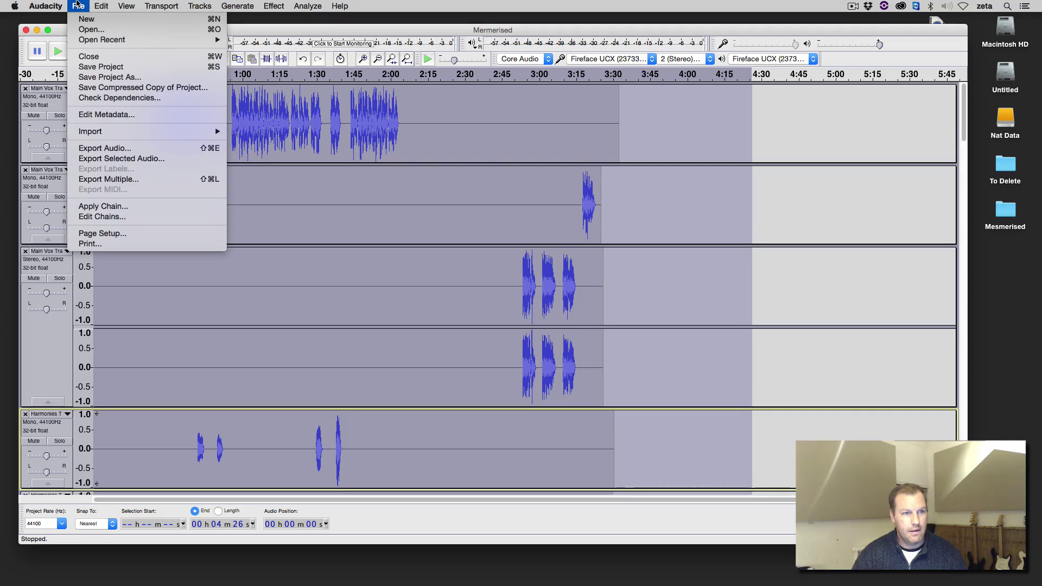
Step: In Export Multiple, make a new Desktop folder named STEMS the destination and start exporting
{"action": "left_click", "coordinate": [110, 181]}
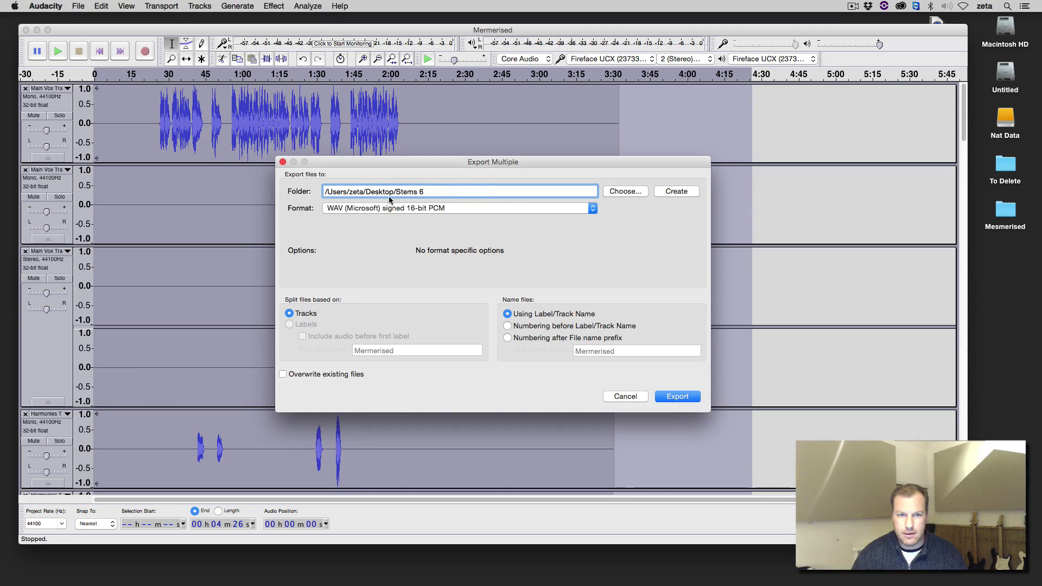
{"action": "left_click", "coordinate": [629, 194]}
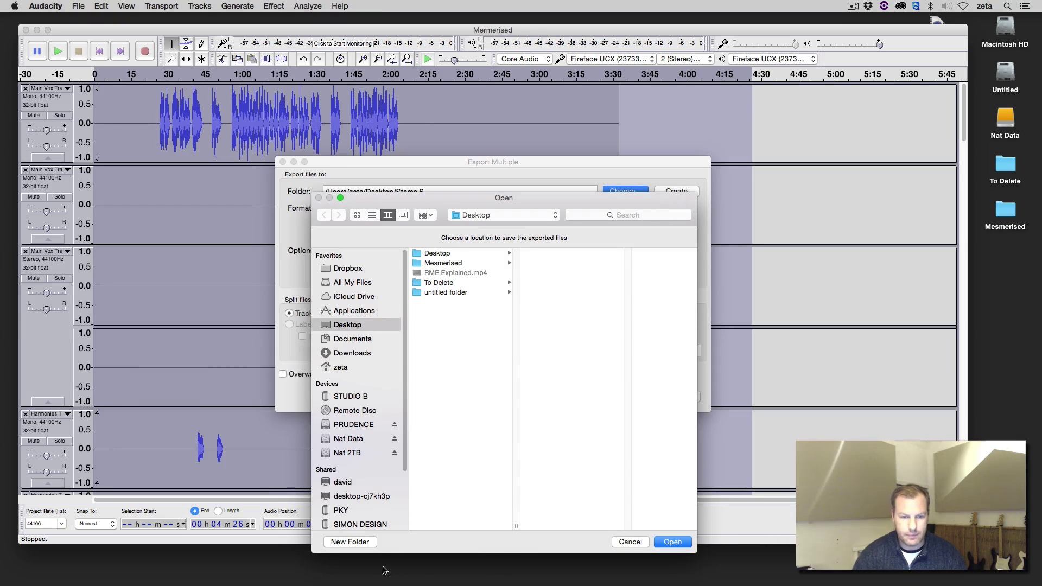
{"action": "left_click", "coordinate": [364, 542]}
{"action": "type", "text": "ST"}
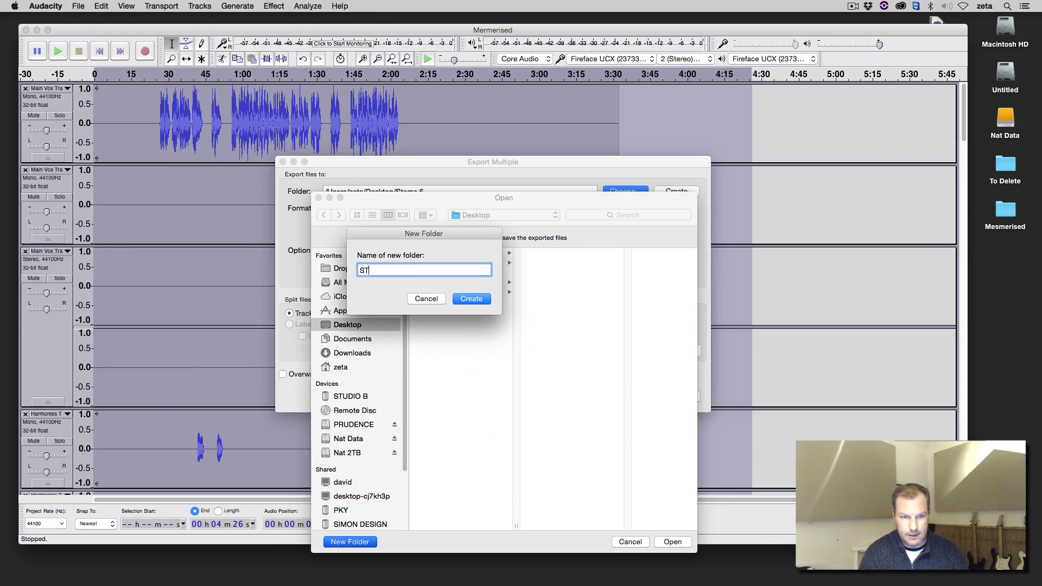
{"action": "type", "text": "EMS"}
{"action": "left_click", "coordinate": [471, 299]}
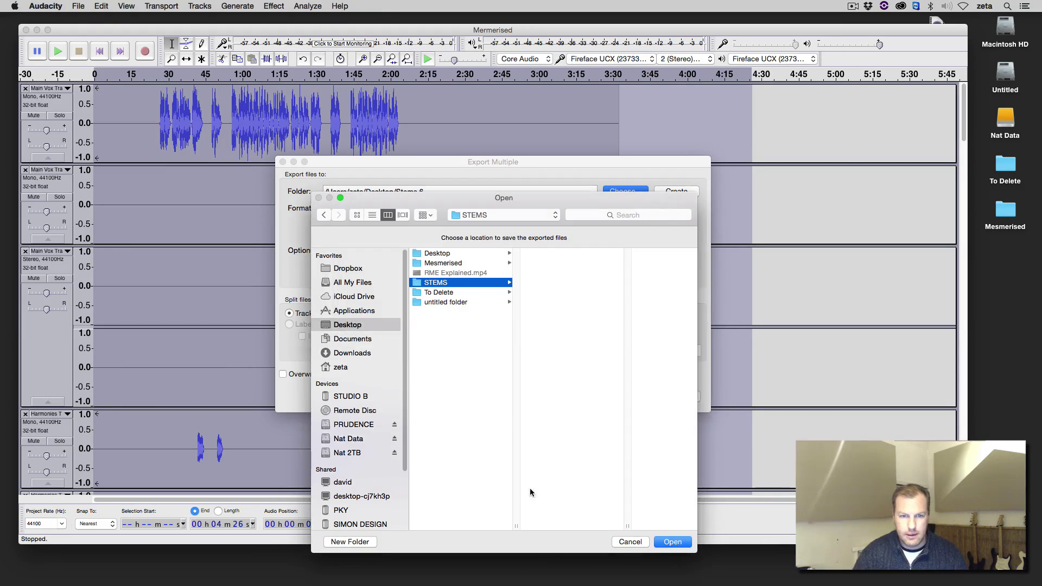
{"action": "left_click", "coordinate": [673, 542]}
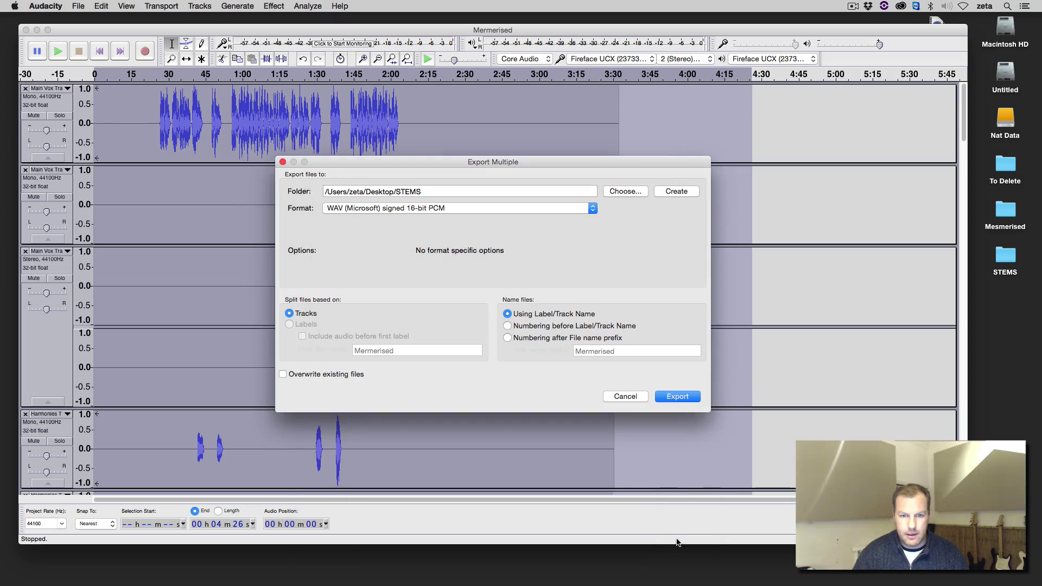
{"action": "left_click", "coordinate": [679, 396]}
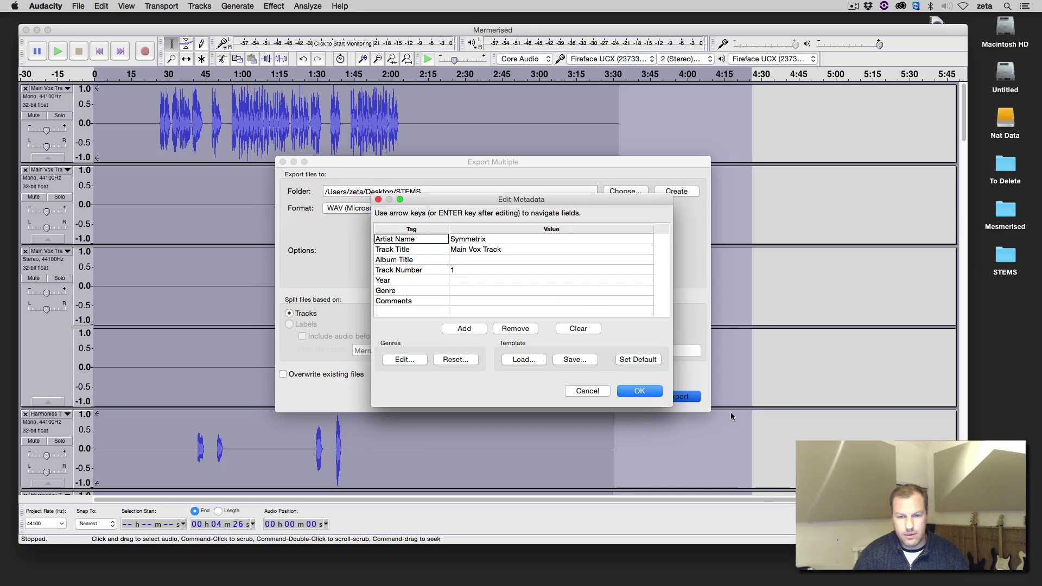
Step: Accept the metadata for every track in turn and dismiss the export-finished message
{"action": "left_click", "coordinate": [644, 390]}
{"action": "left_click", "coordinate": [645, 392]}
{"action": "left_click", "coordinate": [647, 393]}
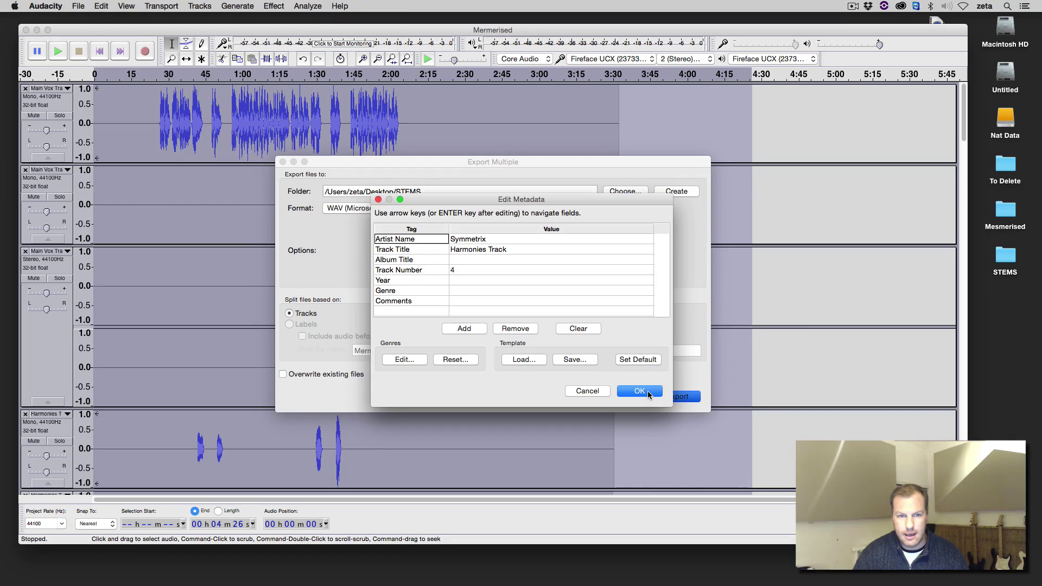
{"action": "left_click", "coordinate": [647, 392]}
{"action": "left_click", "coordinate": [648, 392]}
{"action": "left_click", "coordinate": [648, 392]}
{"action": "left_click", "coordinate": [647, 392]}
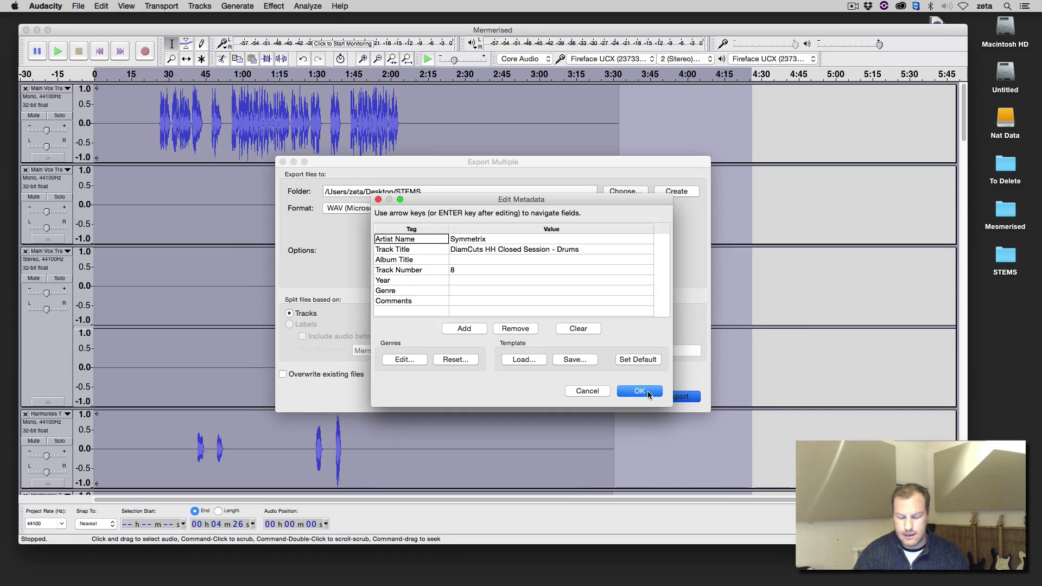
{"action": "left_click", "coordinate": [647, 392]}
{"action": "left_click", "coordinate": [647, 391]}
{"action": "left_click", "coordinate": [648, 392]}
{"action": "left_click", "coordinate": [648, 392]}
{"action": "left_click", "coordinate": [648, 391]}
{"action": "left_click", "coordinate": [648, 392]}
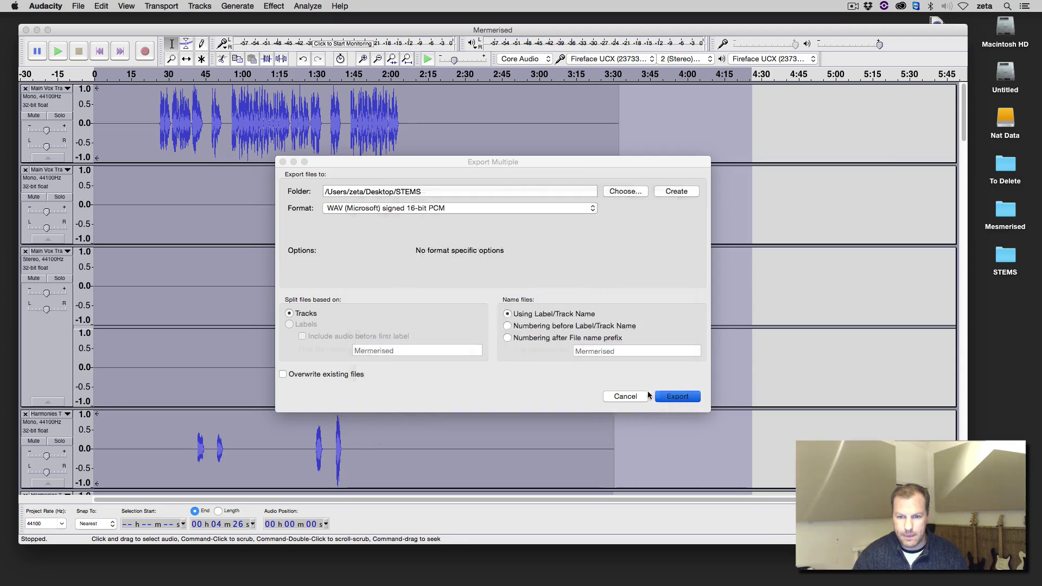
{"action": "left_click", "coordinate": [647, 392]}
{"action": "left_click", "coordinate": [647, 392]}
{"action": "left_click", "coordinate": [647, 392]}
{"action": "left_click", "coordinate": [647, 391]}
{"action": "left_click", "coordinate": [648, 392]}
{"action": "left_click", "coordinate": [647, 392]}
{"action": "left_click", "coordinate": [648, 392]}
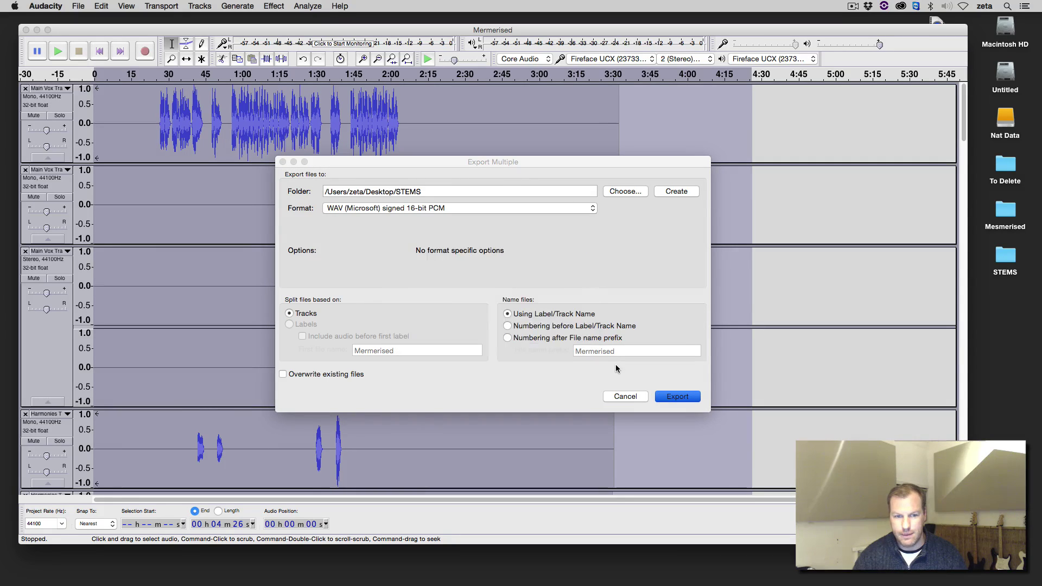
{"action": "left_click", "coordinate": [493, 366]}
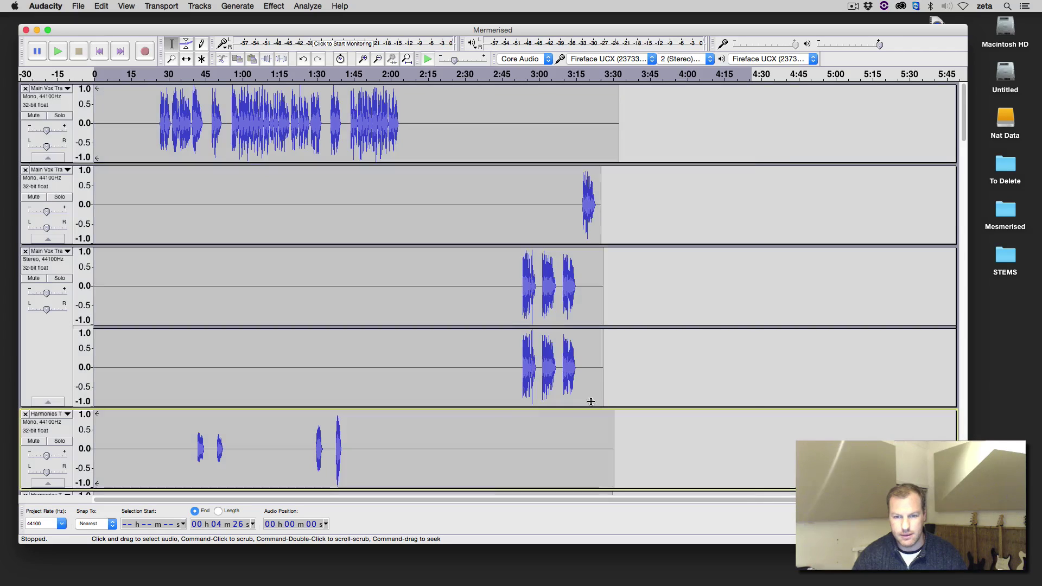
{"action": "scroll", "coordinate": [527, 280], "scroll_direction": "down", "scroll_amount": 10}
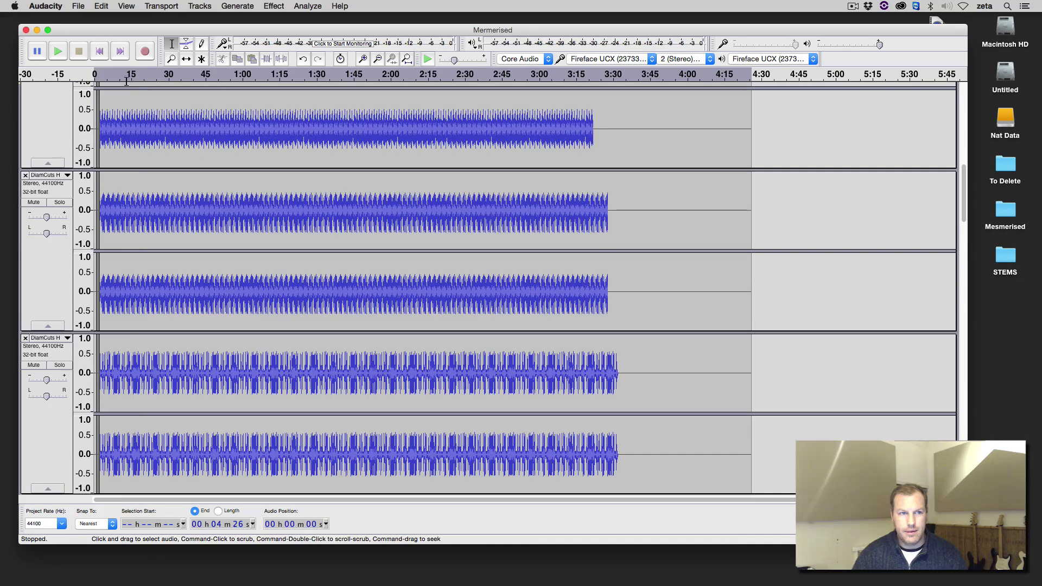
Step: Minimise Audacity, open the STEMS folder enlarged to show all 20 WAVs, and launch Pro Tools
{"action": "left_click", "coordinate": [36, 31]}
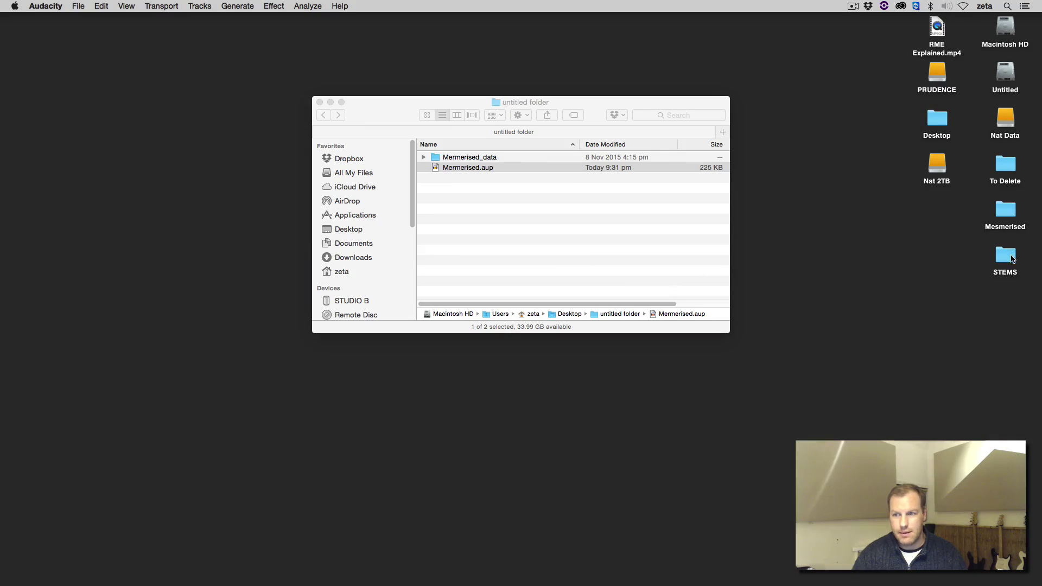
{"action": "double_click", "coordinate": [1010, 256]}
{"action": "left_click_drag", "start_coordinate": [627, 123], "coordinate": [507, 78]}
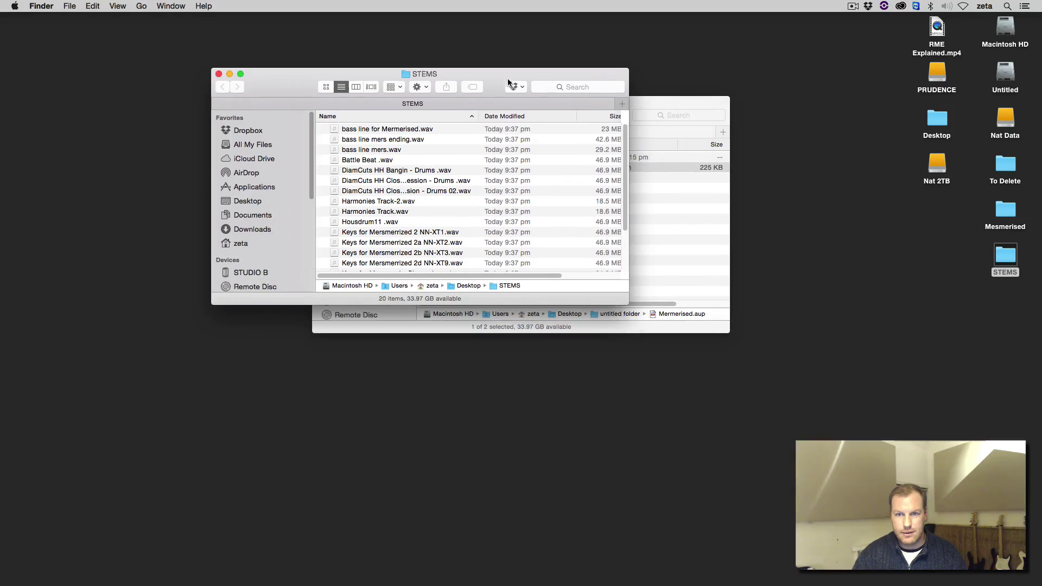
{"action": "left_click_drag", "start_coordinate": [625, 303], "coordinate": [879, 508]}
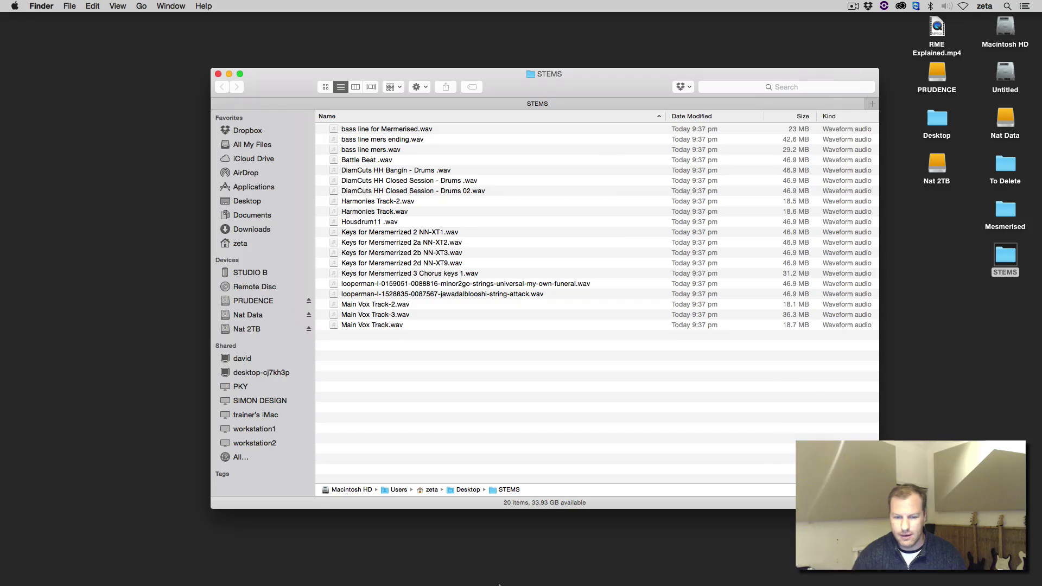
{"action": "left_click", "coordinate": [636, 568]}
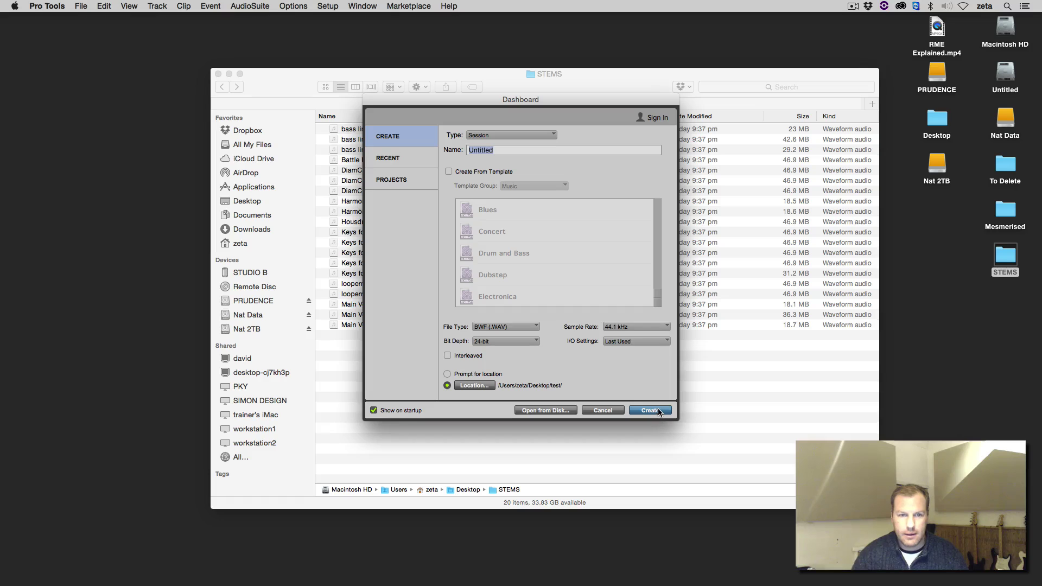
Step: Create an Untitled session and import all 20 Desktop/STEMS WAVs as new tracks at session start
{"action": "left_click", "coordinate": [658, 412]}
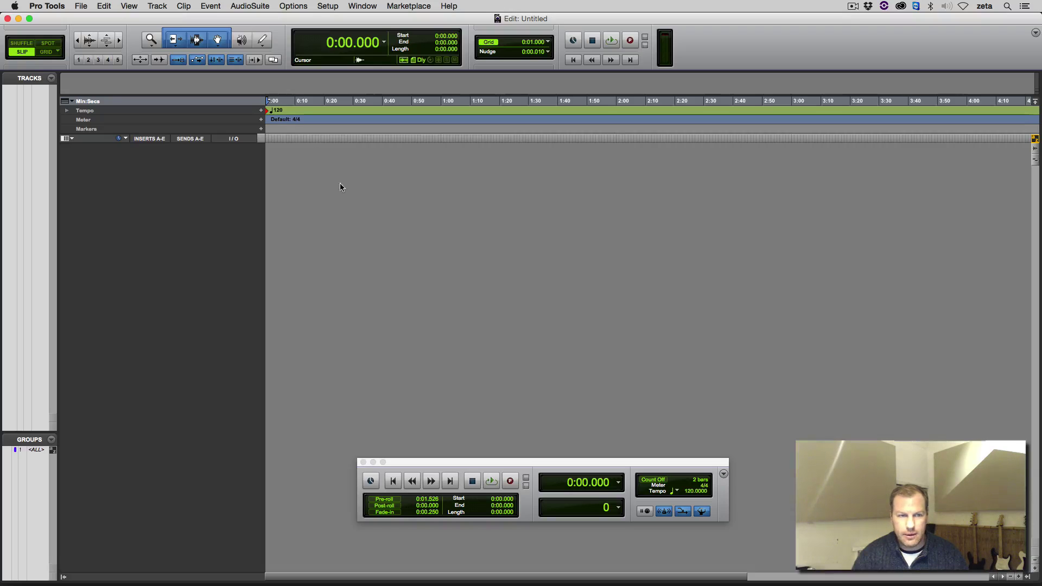
{"action": "left_click", "coordinate": [83, 7]}
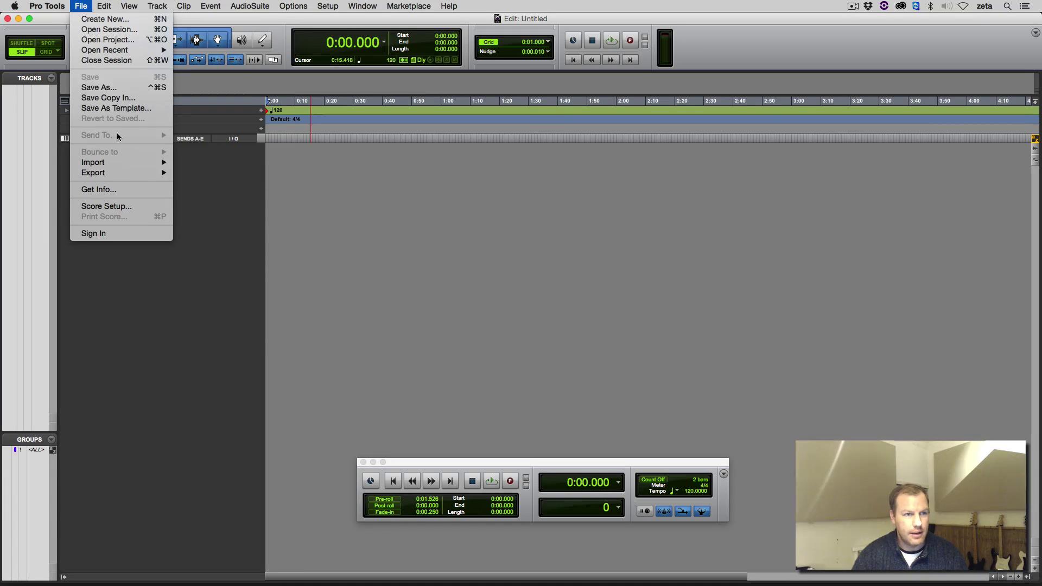
{"action": "mouse_move", "coordinate": [125, 163]}
{"action": "left_click", "coordinate": [195, 179]}
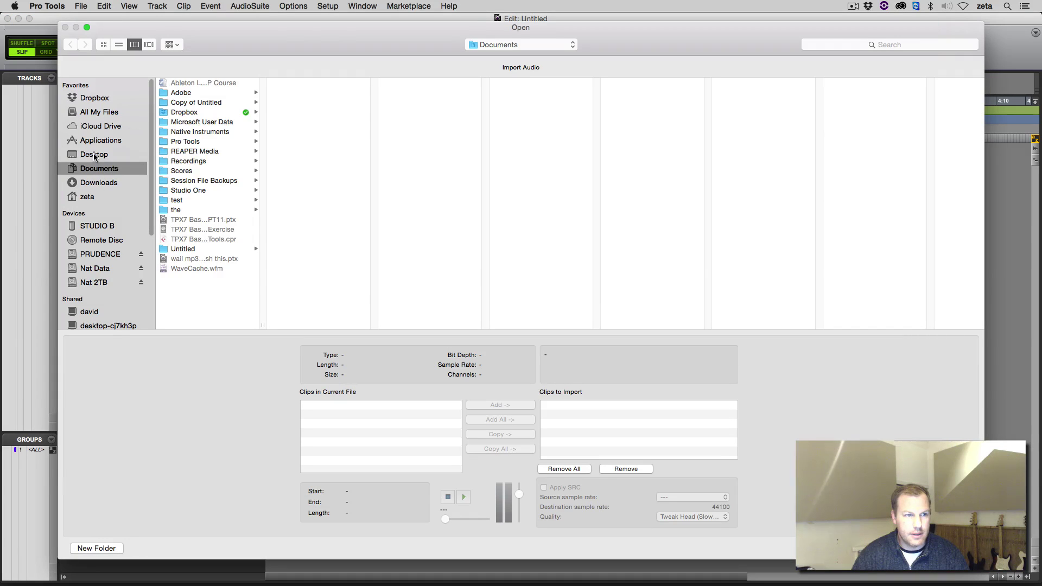
{"action": "left_click", "coordinate": [94, 155]}
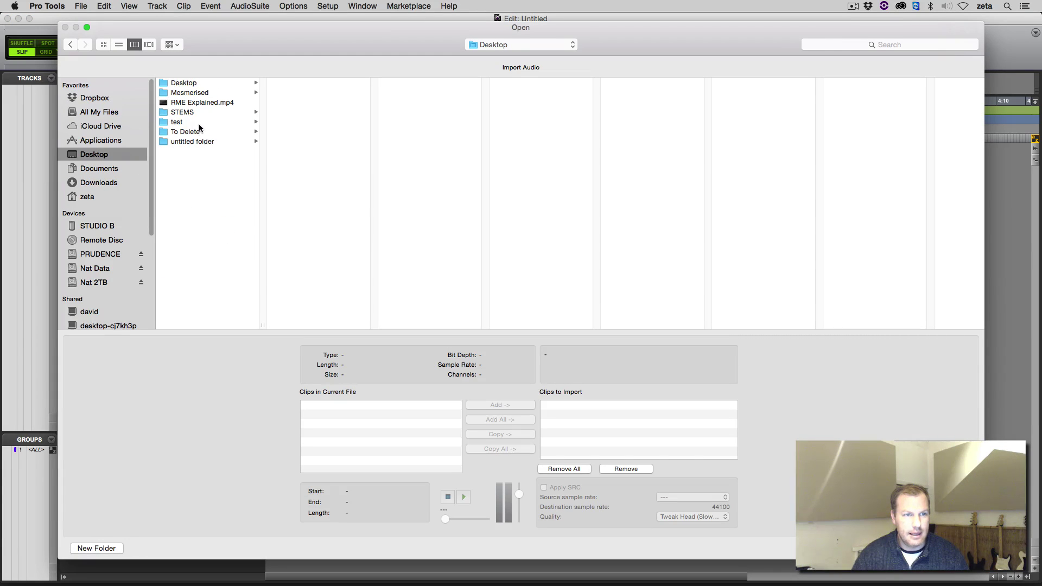
{"action": "left_click", "coordinate": [196, 113]}
{"action": "left_click", "coordinate": [322, 84]}
{"action": "left_click", "coordinate": [323, 268], "text": "shift"}
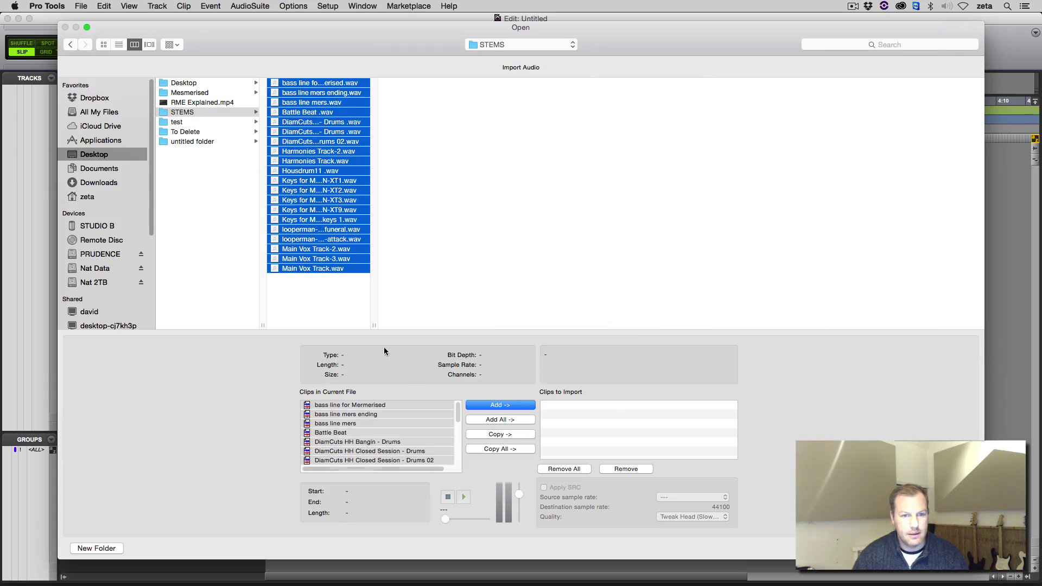
{"action": "left_click", "coordinate": [500, 405]}
{"action": "key", "text": "Return"}
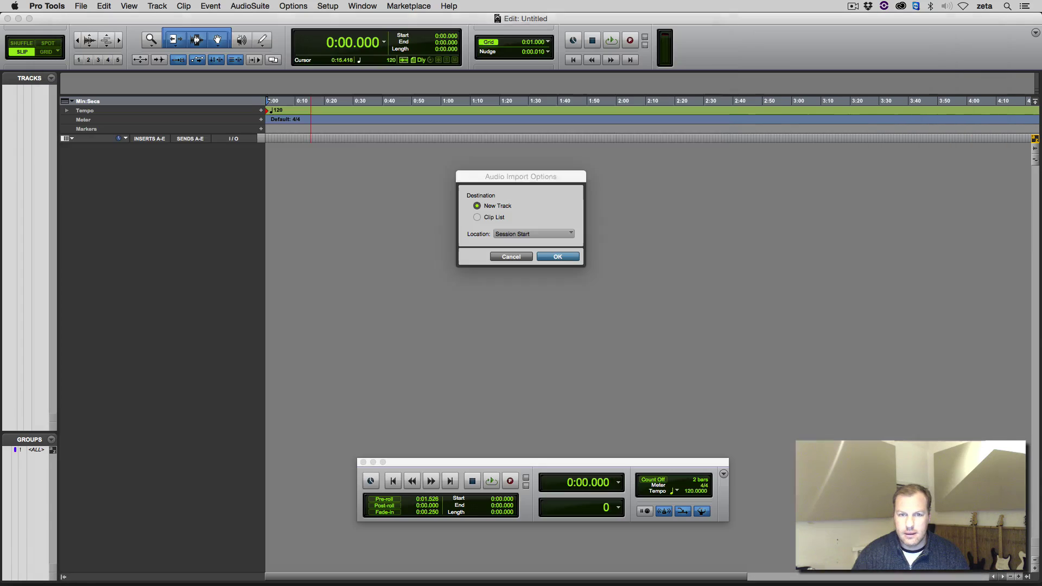
{"action": "left_click", "coordinate": [560, 258]}
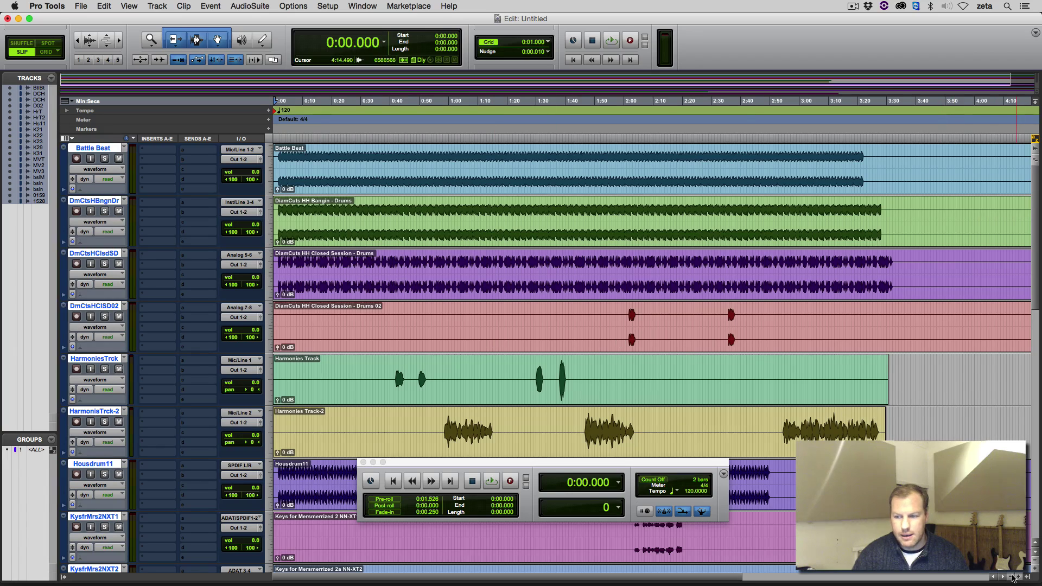
Step: Zoom out to confirm every stem starts at 0:00, then move the Transport window upper right
{"action": "left_click", "coordinate": [1013, 578]}
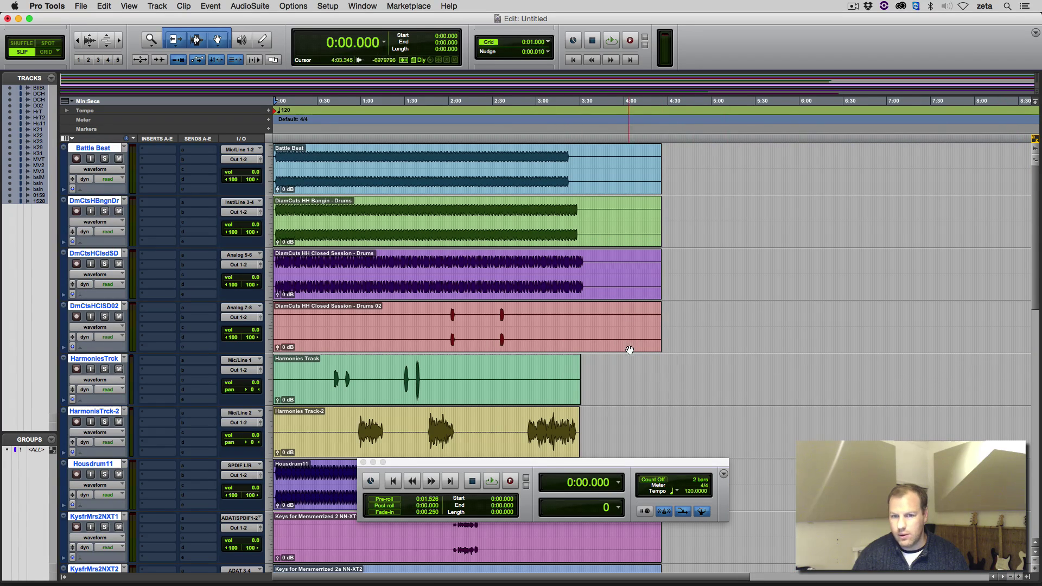
{"action": "scroll", "coordinate": [632, 326], "scroll_direction": "down", "scroll_amount": 10}
{"action": "scroll", "coordinate": [669, 308], "scroll_direction": "up", "scroll_amount": 10}
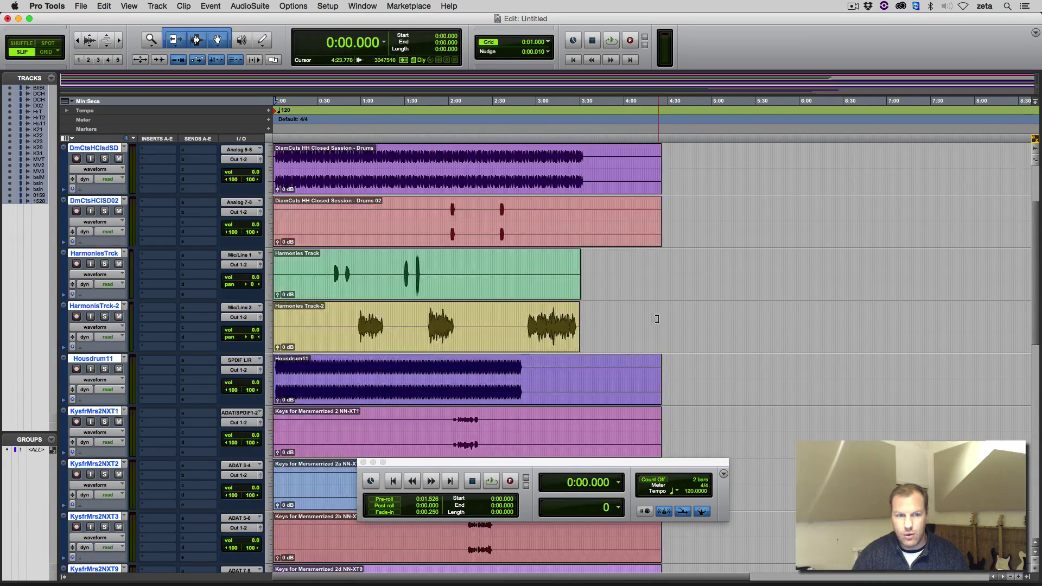
{"action": "scroll", "coordinate": [325, 260], "scroll_direction": "down", "scroll_amount": 7}
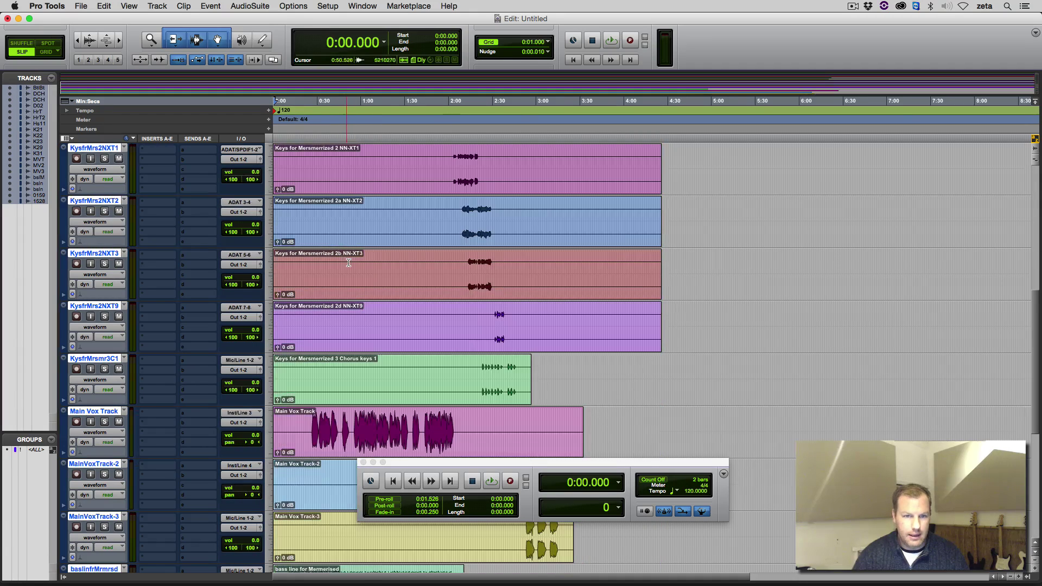
{"action": "scroll", "coordinate": [349, 263], "scroll_direction": "down", "scroll_amount": 1}
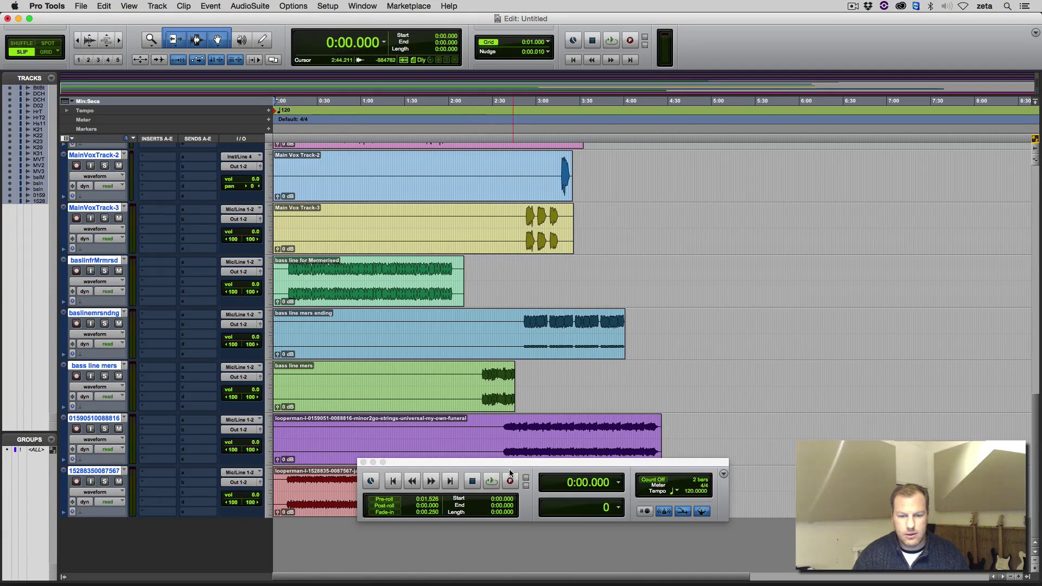
{"action": "left_click_drag", "start_coordinate": [509, 471], "coordinate": [880, 160]}
Step: Select all tracks and consolidate each into one clip spanning 0:00 to 4:39.010
{"action": "key", "text": "super+a"}
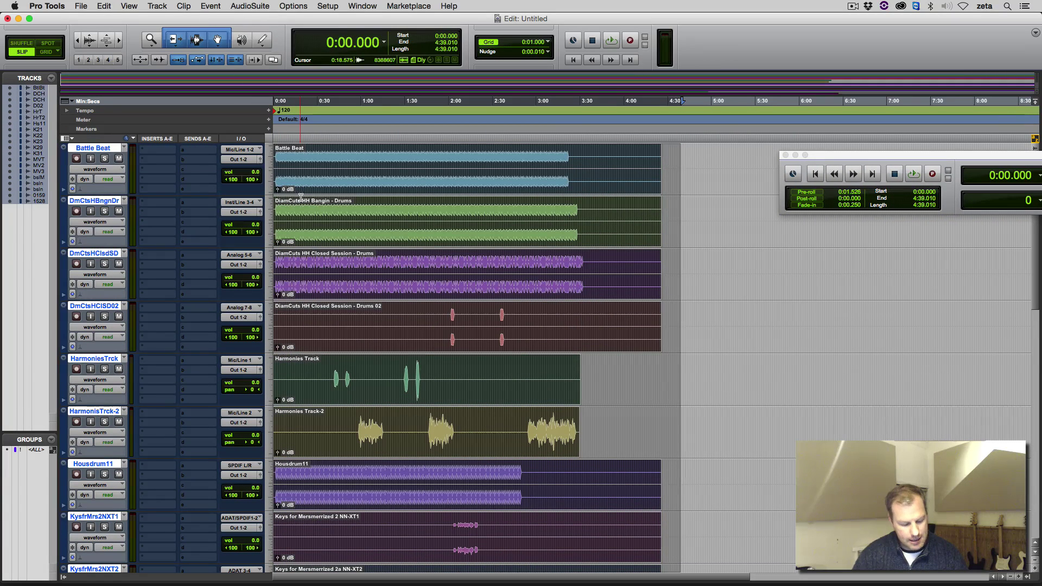
{"action": "key", "text": "alt+shift+3"}
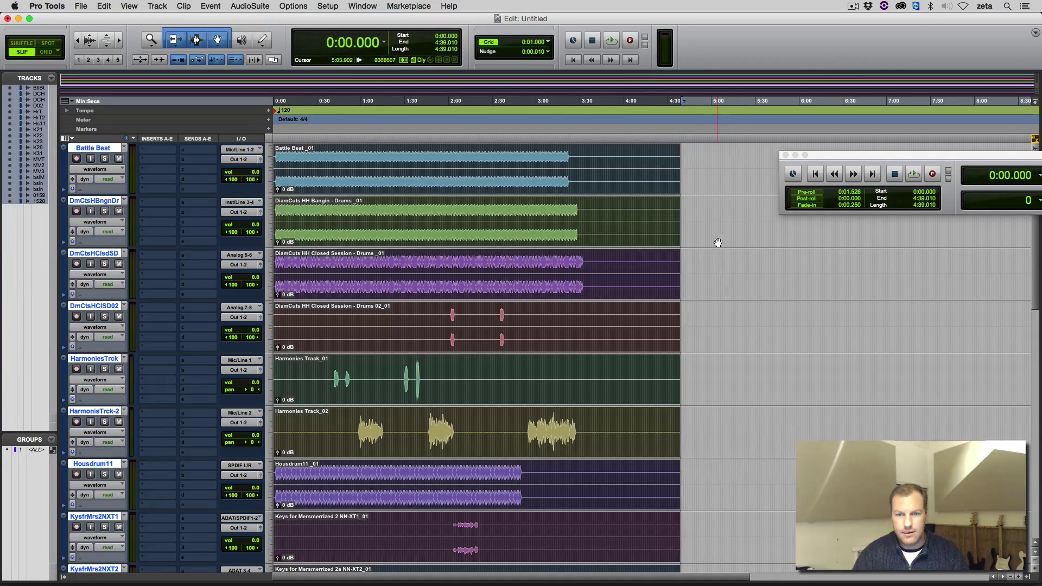
{"action": "scroll", "coordinate": [567, 241], "scroll_direction": "down", "scroll_amount": 10}
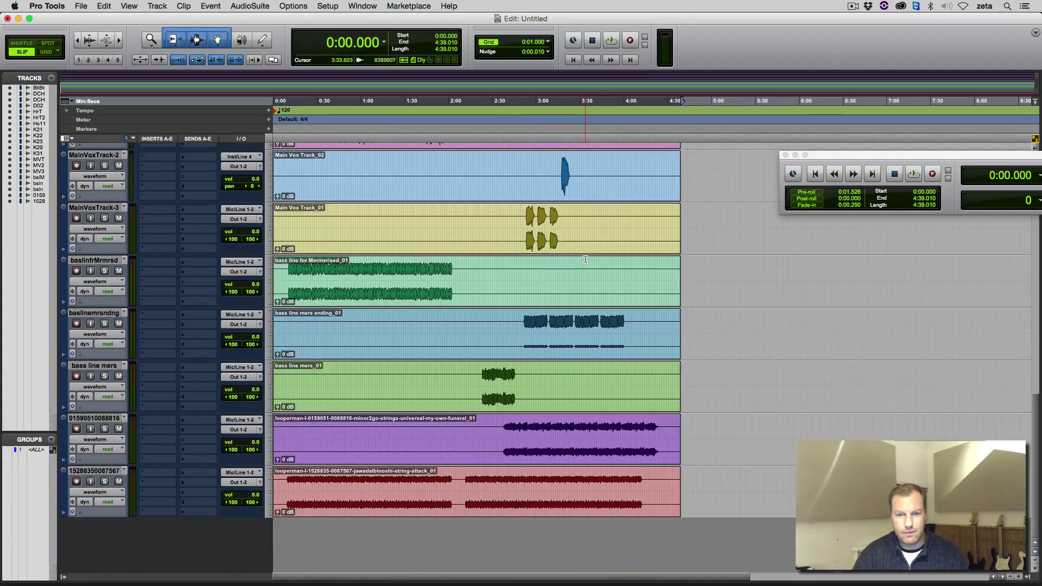
{"action": "scroll", "coordinate": [663, 362], "scroll_direction": "up", "scroll_amount": 1}
{"action": "scroll", "coordinate": [663, 362], "scroll_direction": "up", "scroll_amount": 12}
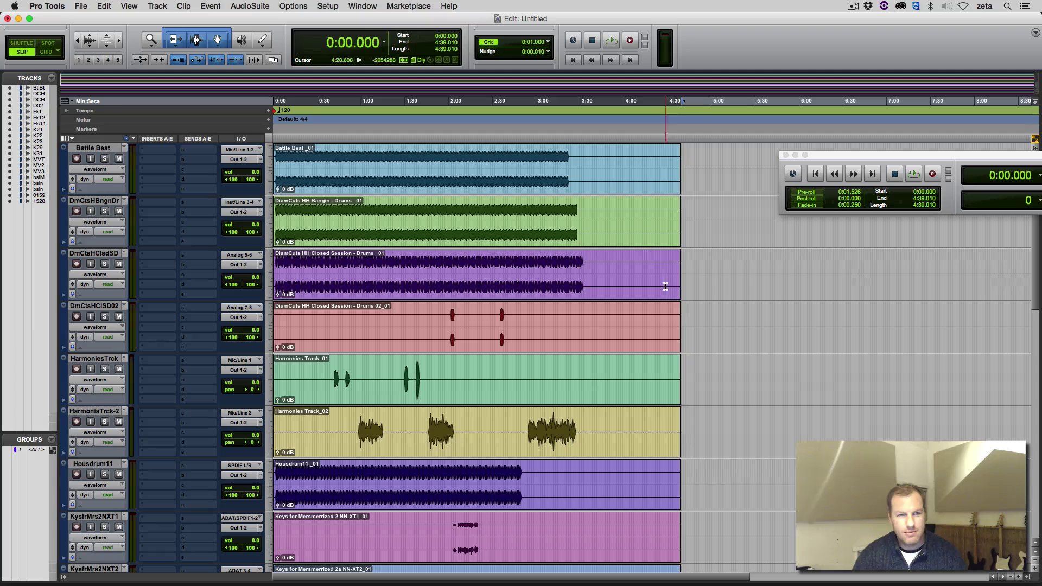
Step: Place the insertion point at 5:06.131, past the clip ends, and centre the Transport window
{"action": "left_click", "coordinate": [691, 154]}
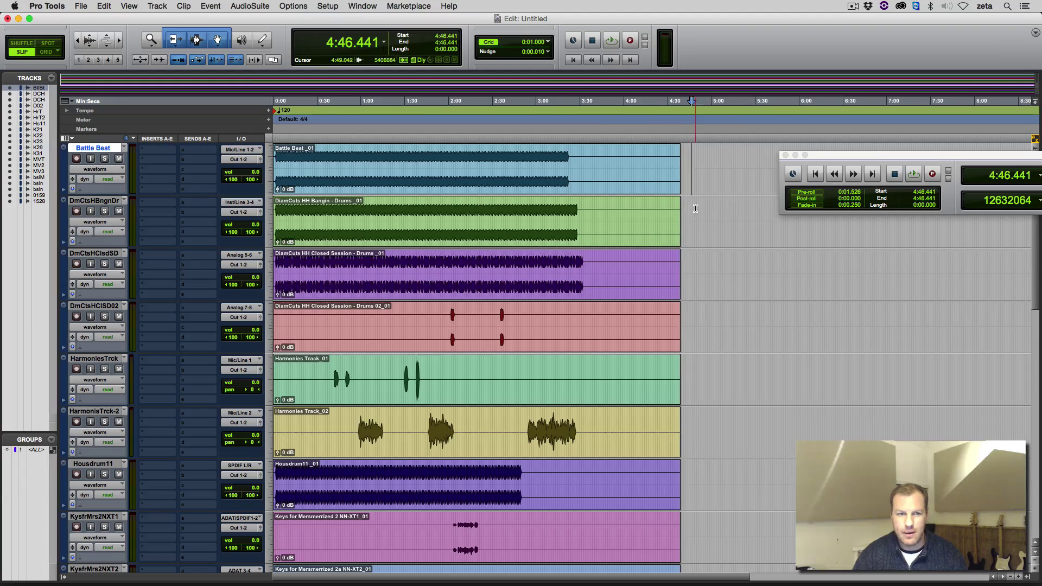
{"action": "left_click", "coordinate": [700, 158]}
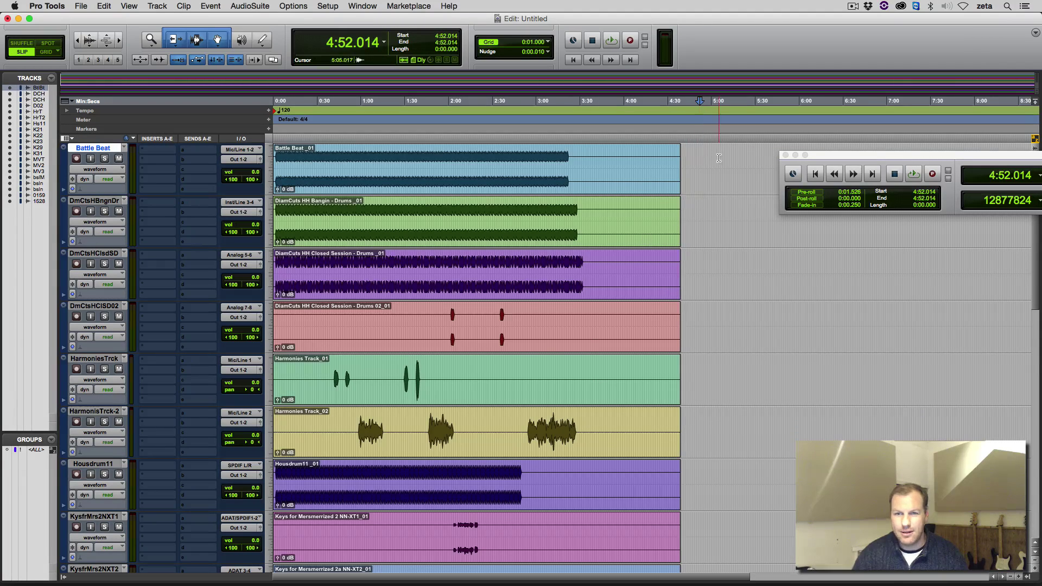
{"action": "left_click", "coordinate": [708, 157]}
{"action": "left_click", "coordinate": [720, 155]}
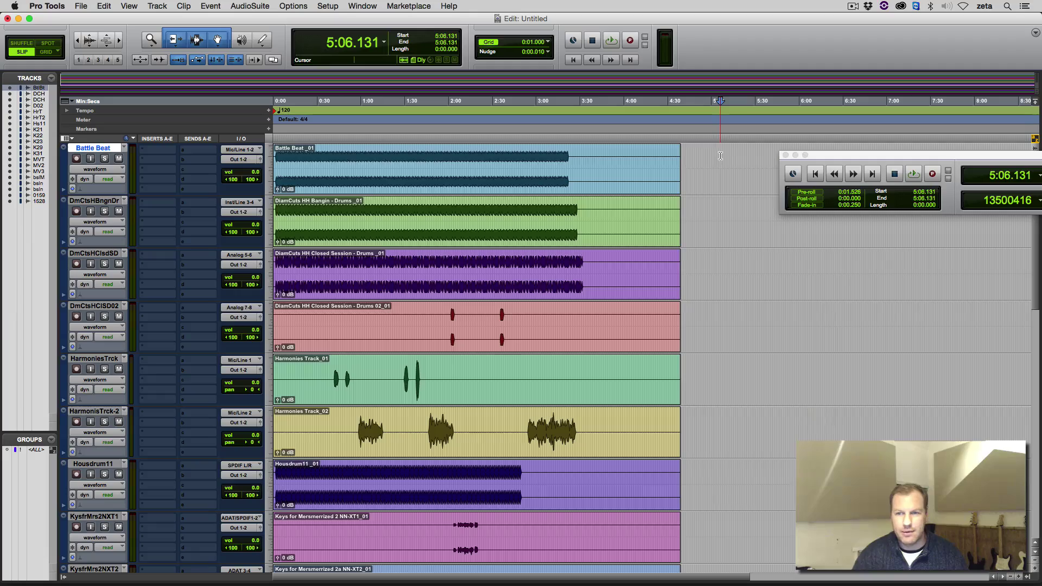
{"action": "left_click_drag", "start_coordinate": [868, 154], "coordinate": [627, 222]}
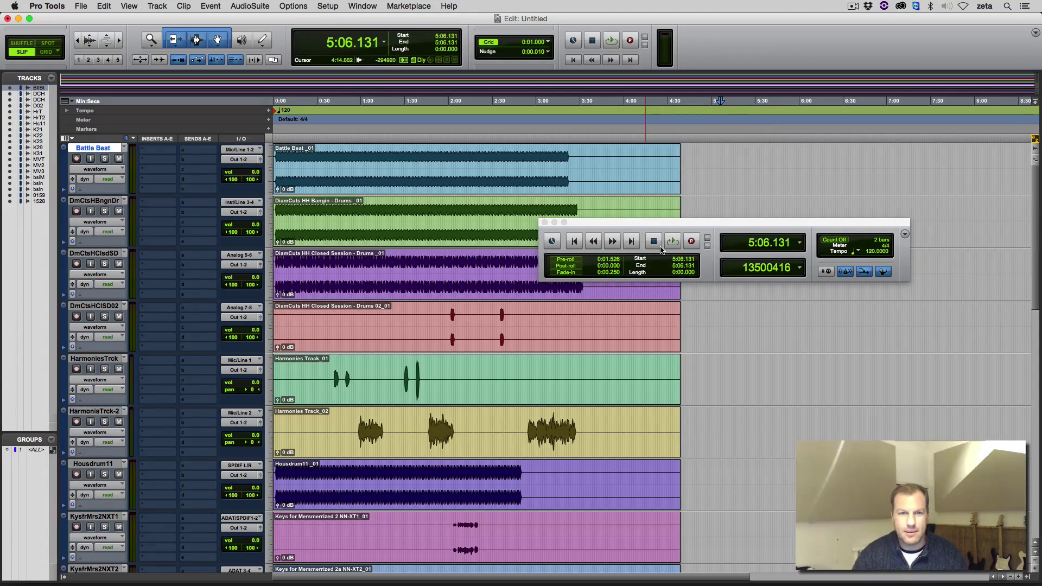